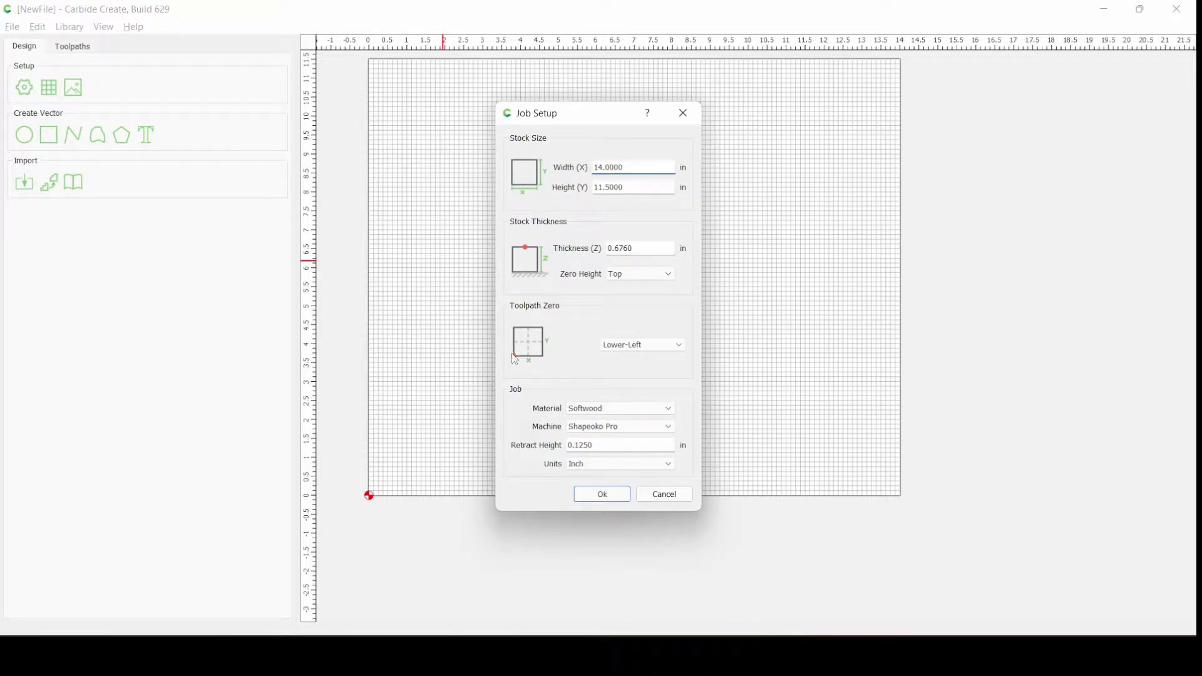
pyautogui.click(609, 429)
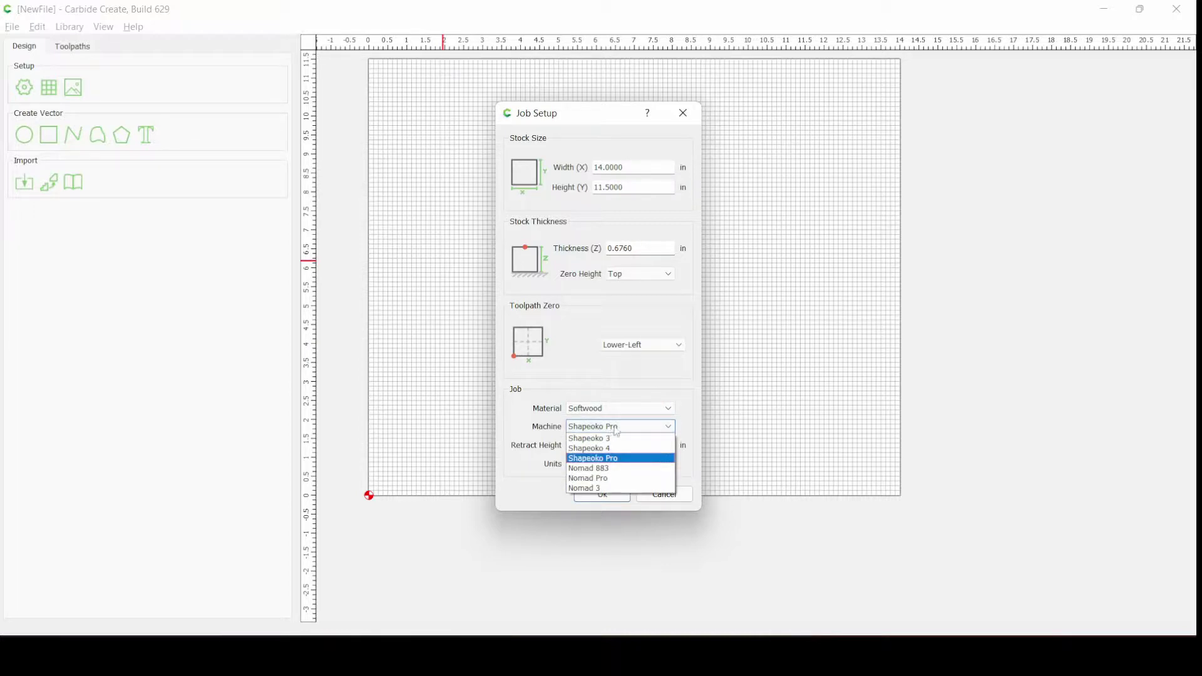
pyautogui.click(648, 441)
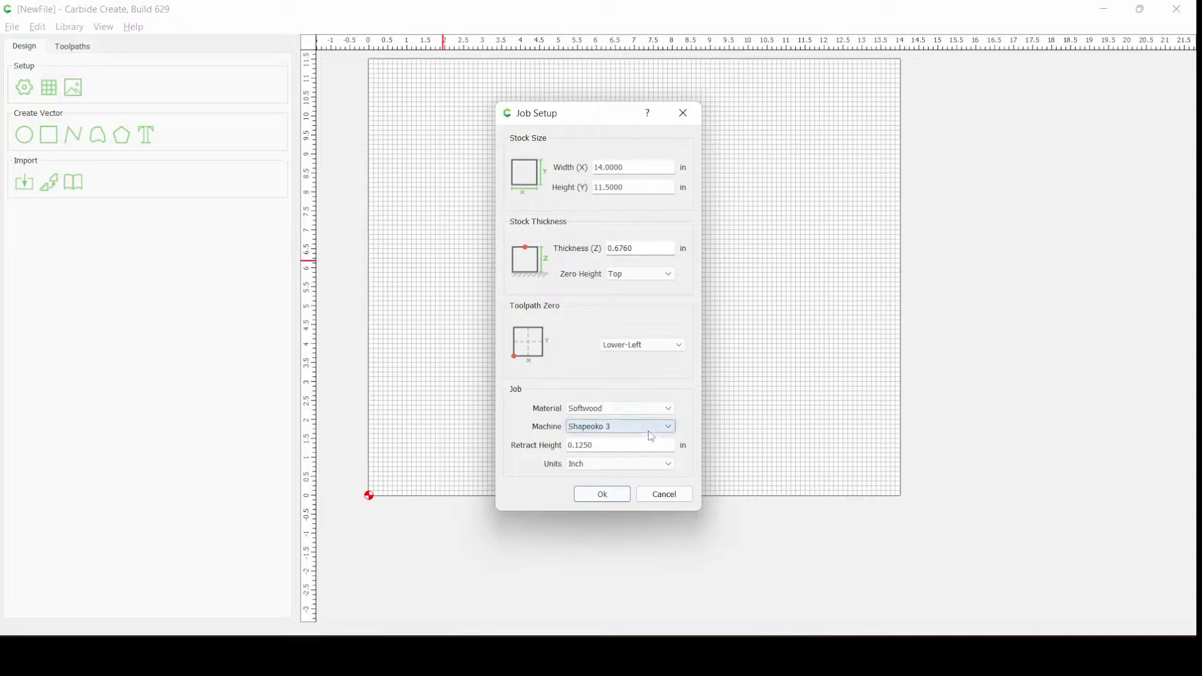
pyautogui.click(651, 437)
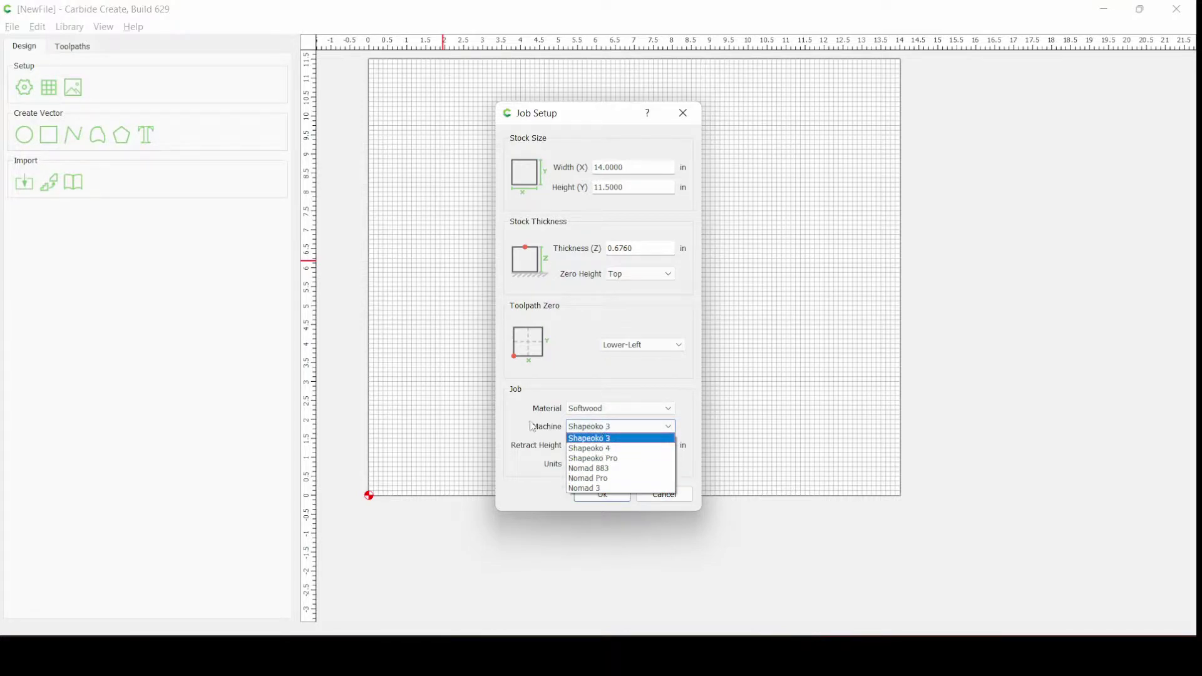
pyautogui.click(589, 461)
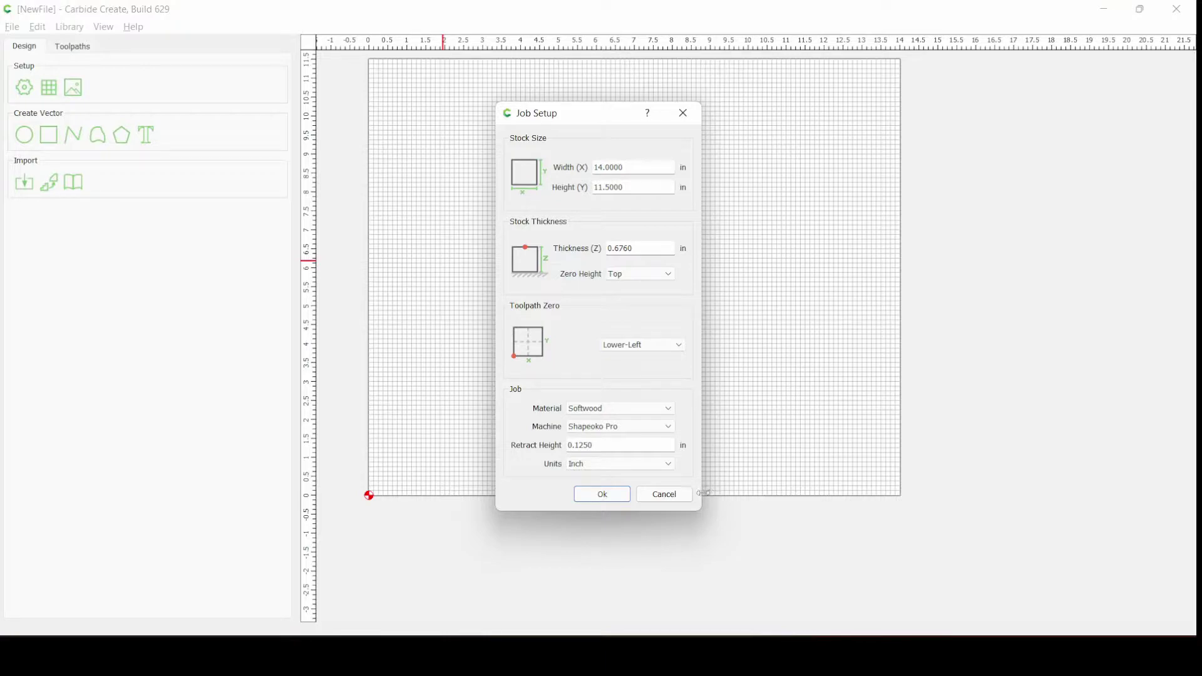
pyautogui.click(636, 465)
pyautogui.click(671, 499)
pyautogui.click(669, 500)
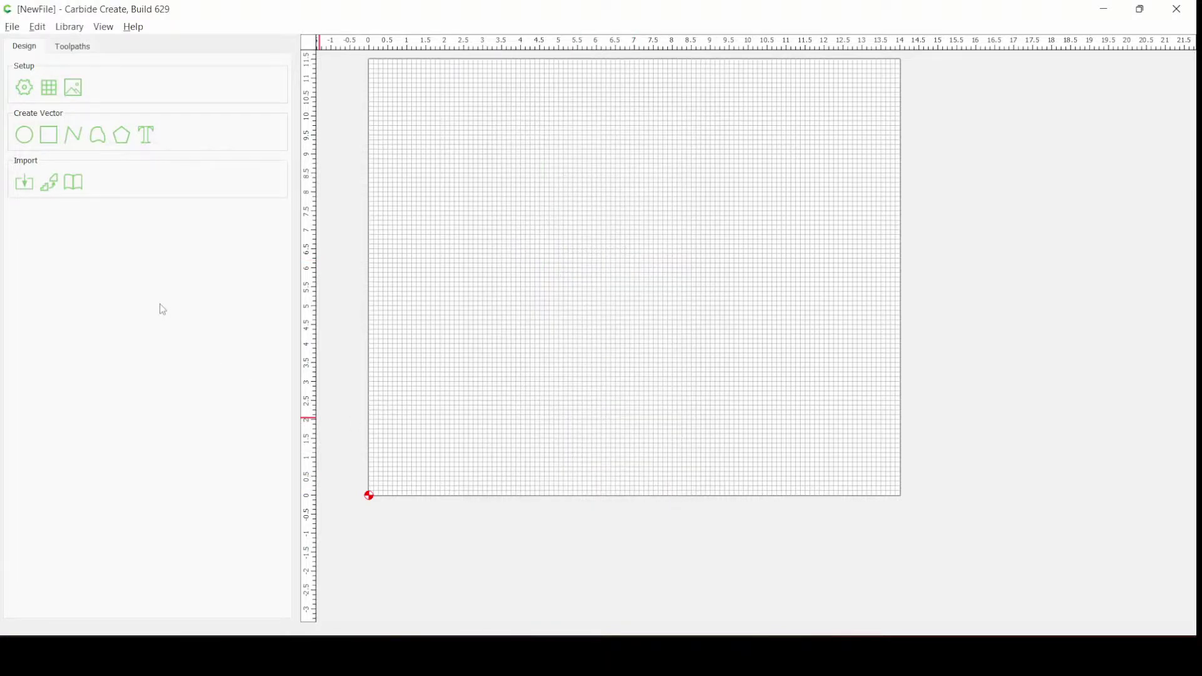
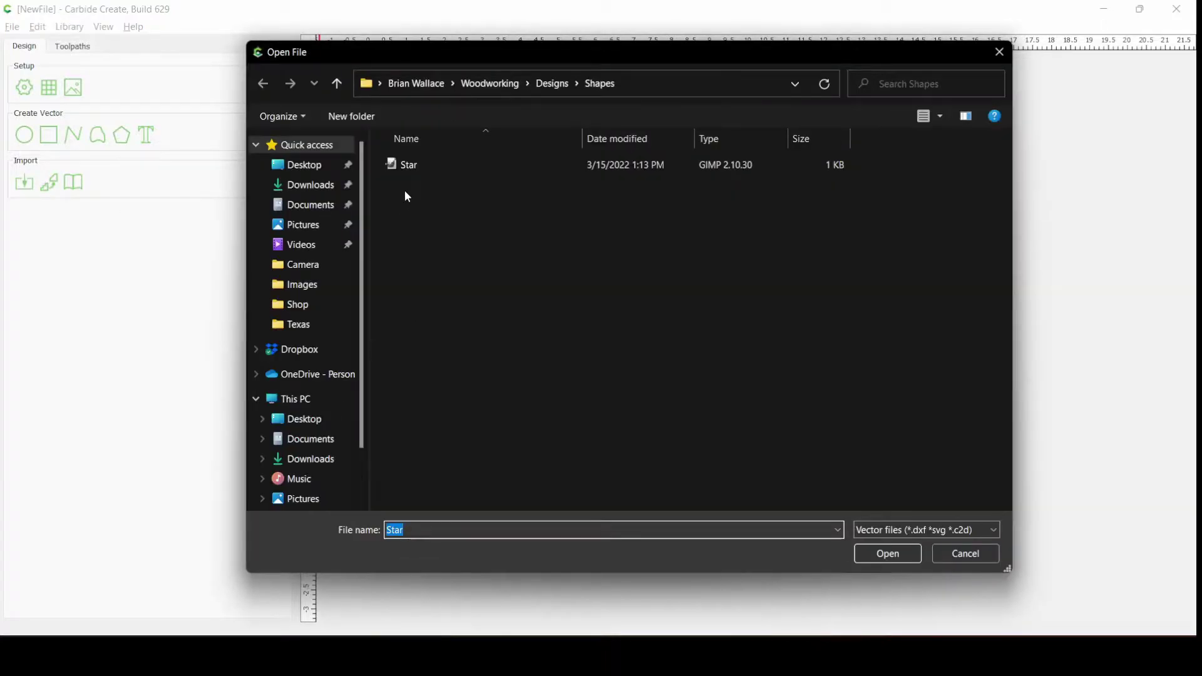
# Import the Star vector file and scale the star proportionally to a width of 2 in
pyautogui.doubleClick(426, 168)
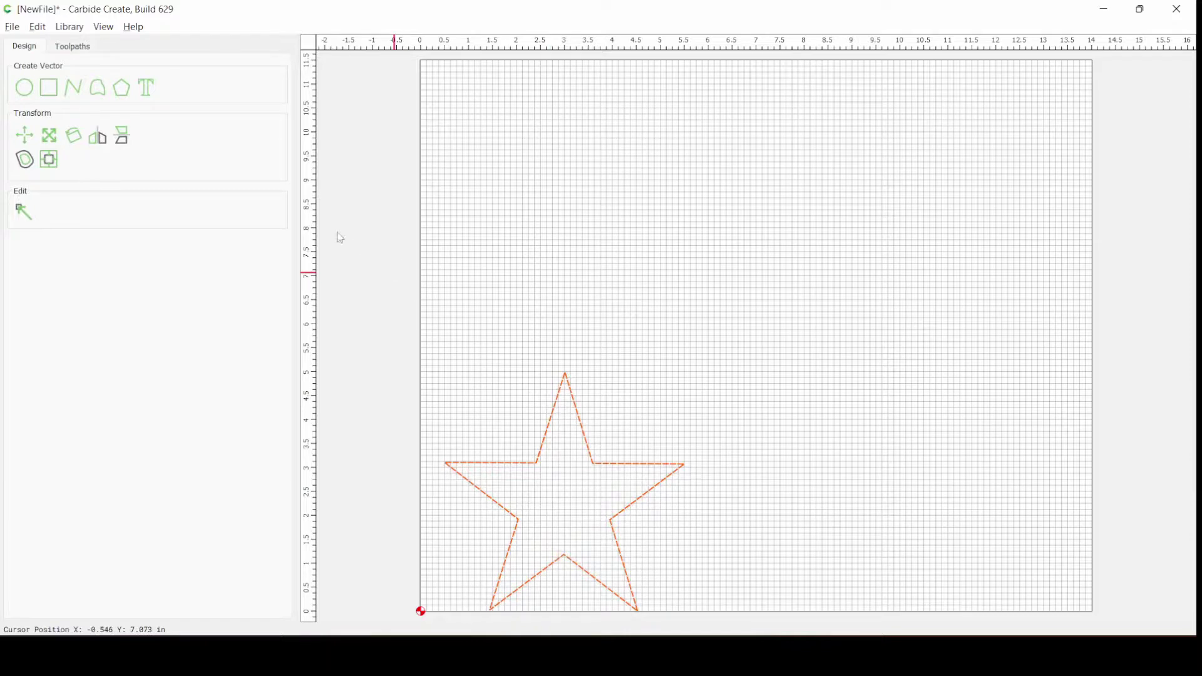
pyautogui.click(48, 135)
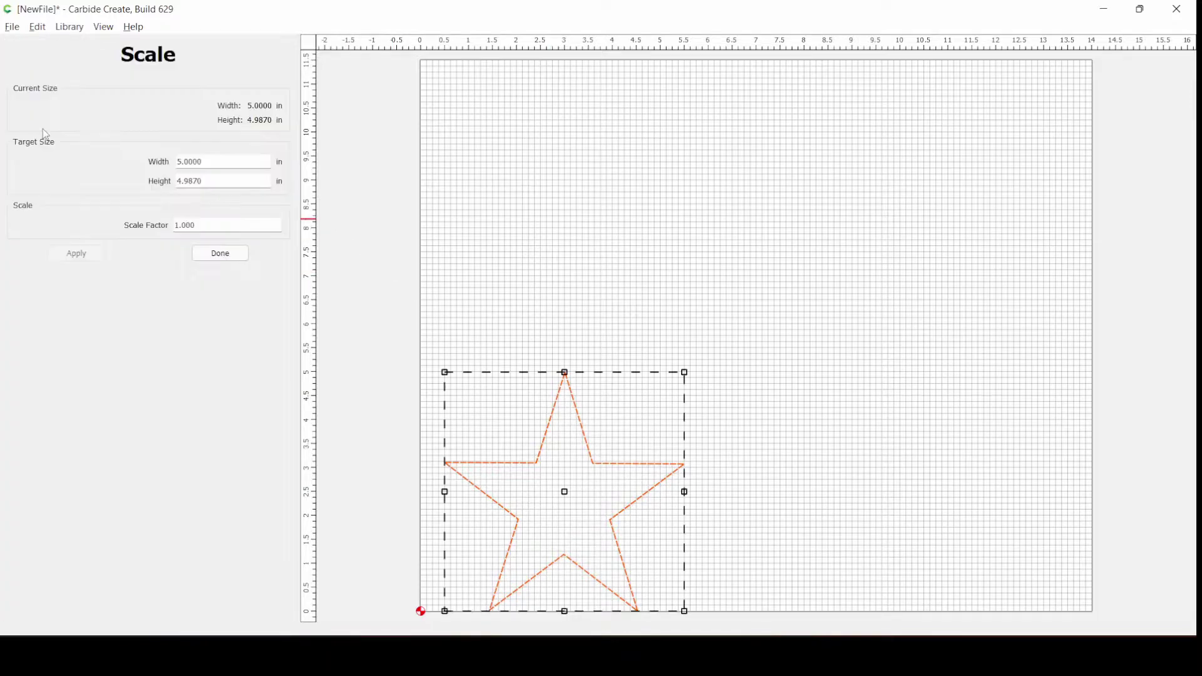
pyautogui.click(209, 161)
pyautogui.press('BackSpace')
pyautogui.press('BackSpace')
pyautogui.press('BackSpace')
pyautogui.press('BackSpace')
pyautogui.press('BackSpace')
pyautogui.press('BackSpace')
pyautogui.write('2')
pyautogui.press('Tab')
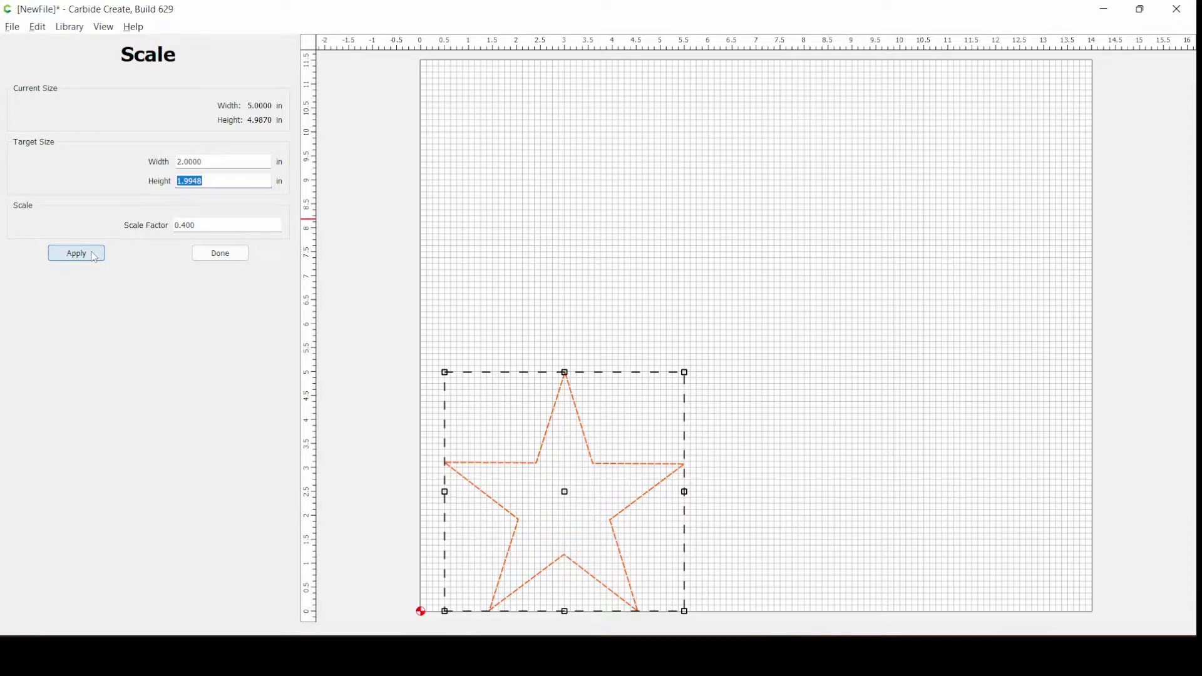
pyautogui.click(94, 256)
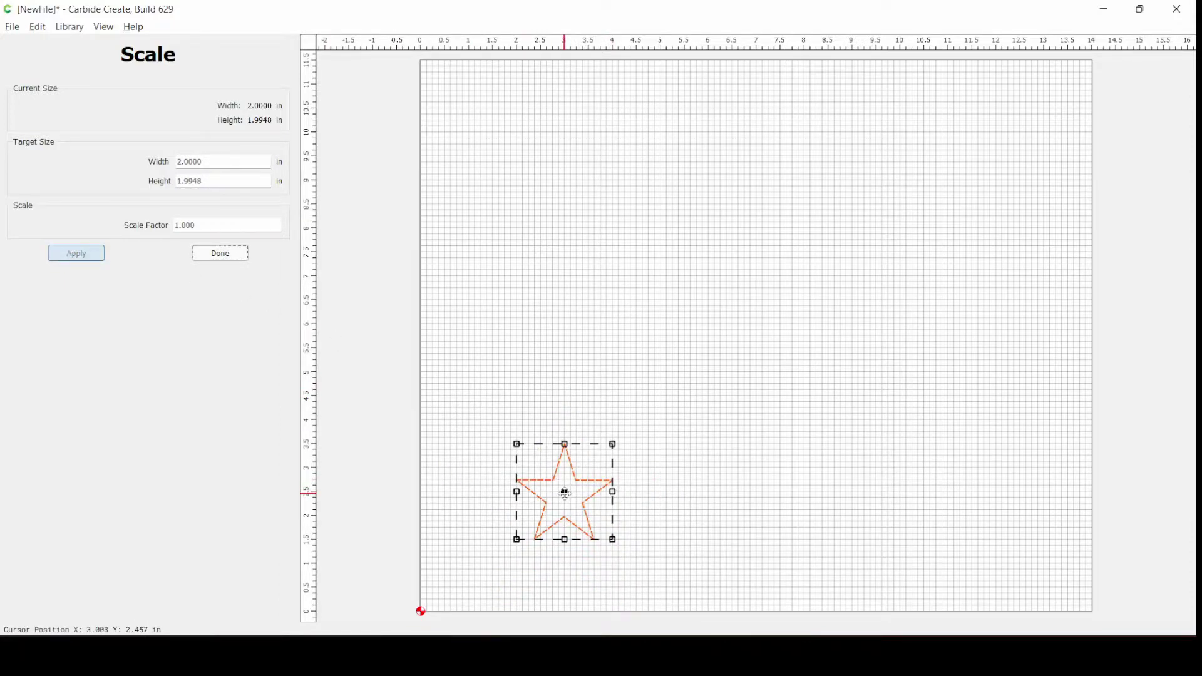
# Move the star near the stock's lower-left origin corner, centred at about X 1.25, Y 1.4 in
pyautogui.moveTo(565, 494); pyautogui.dragTo(482, 544)
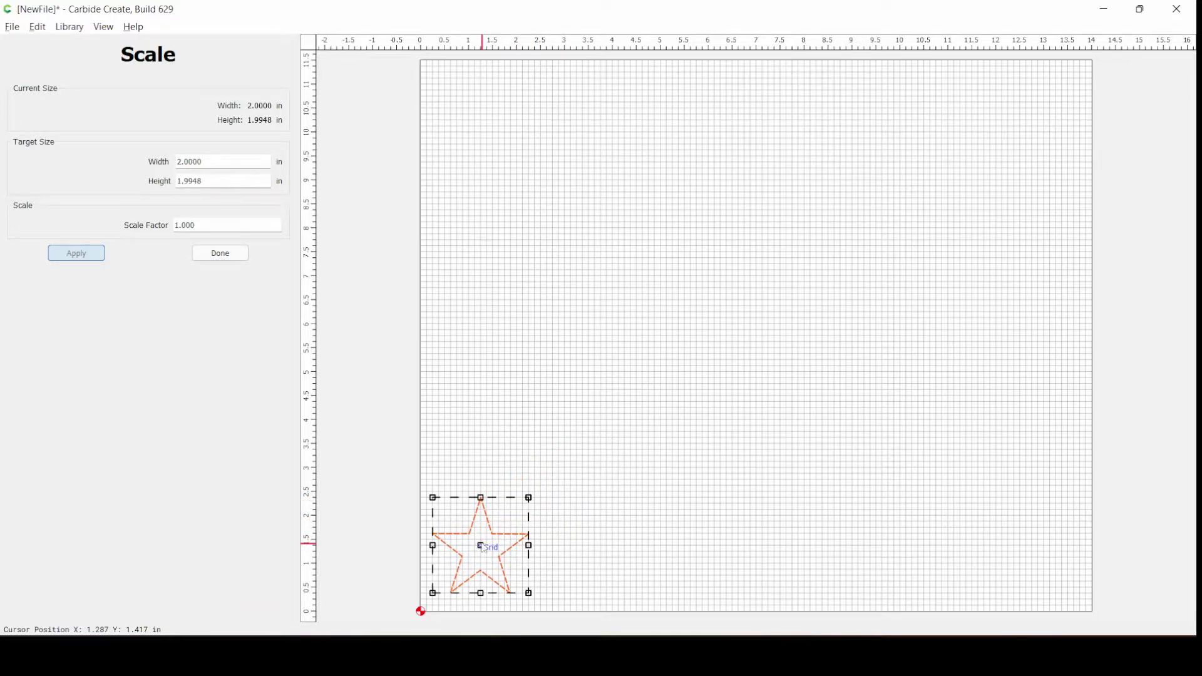
pyautogui.click(465, 426)
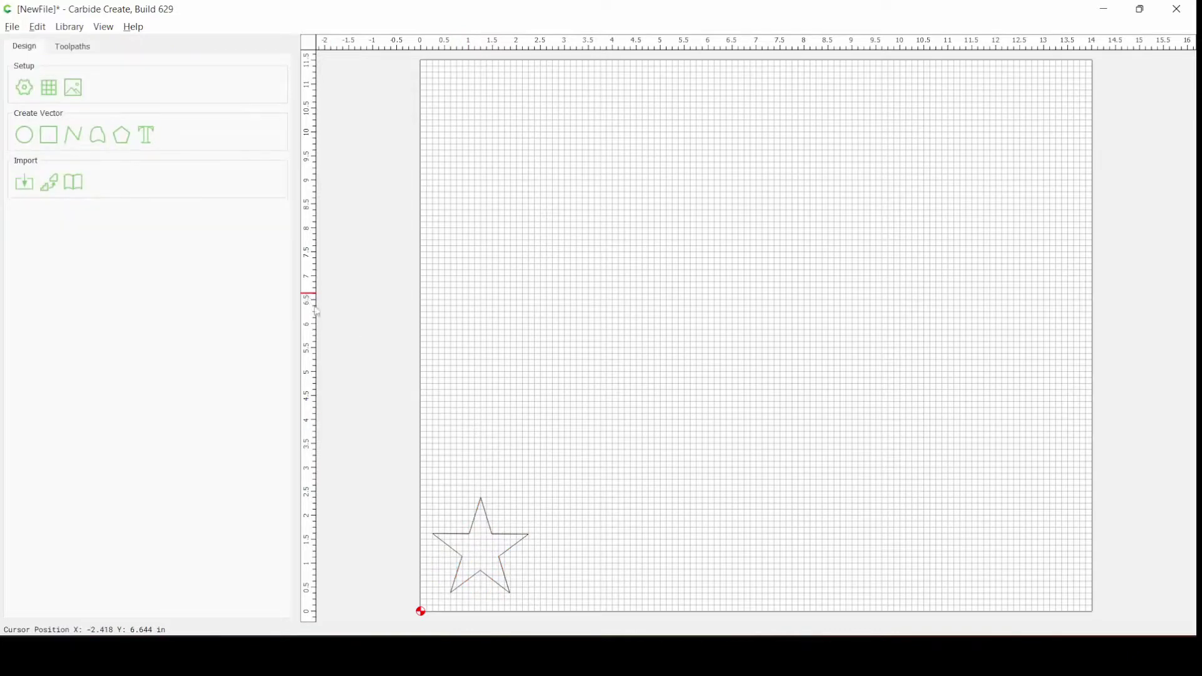
# Create an Advanced VCarve toolpath named Star on the star shape with the area pocket tool enabled
pyautogui.click(484, 516)
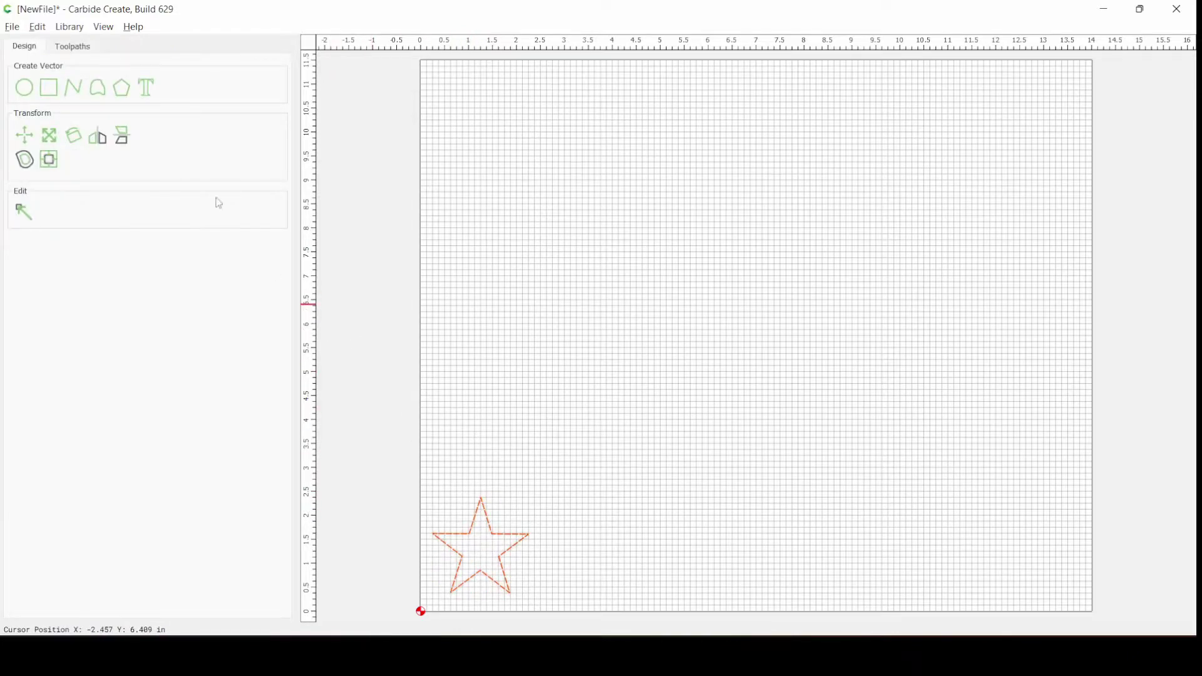
pyautogui.click(82, 49)
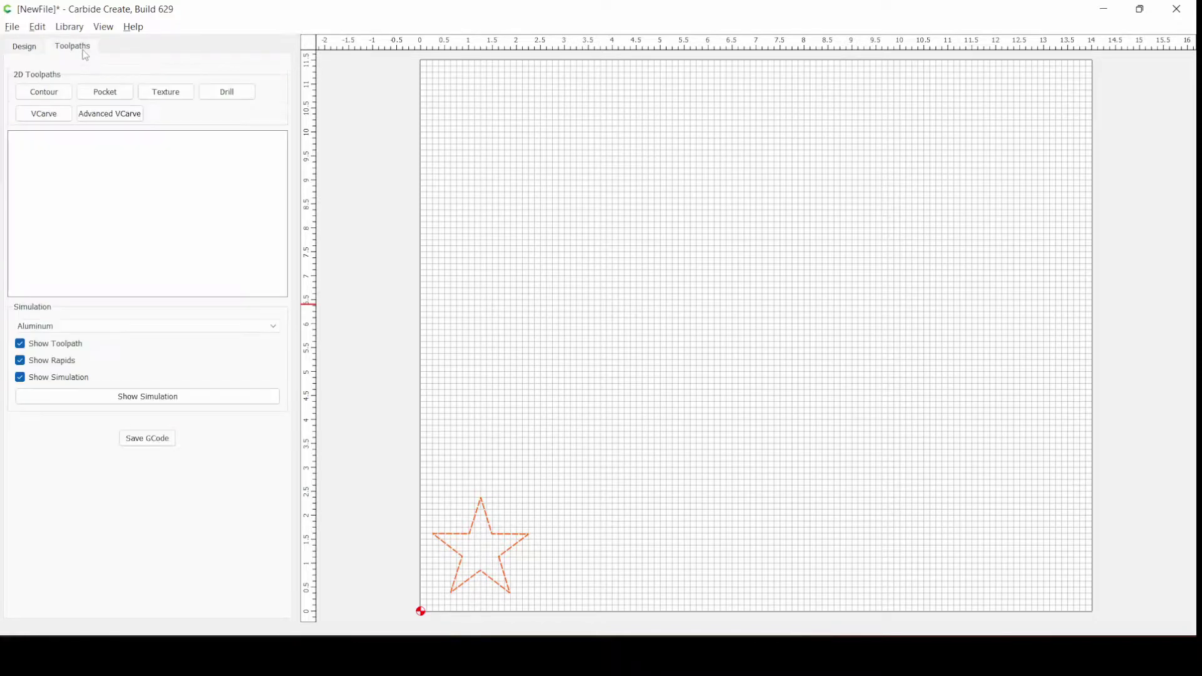
pyautogui.click(108, 114)
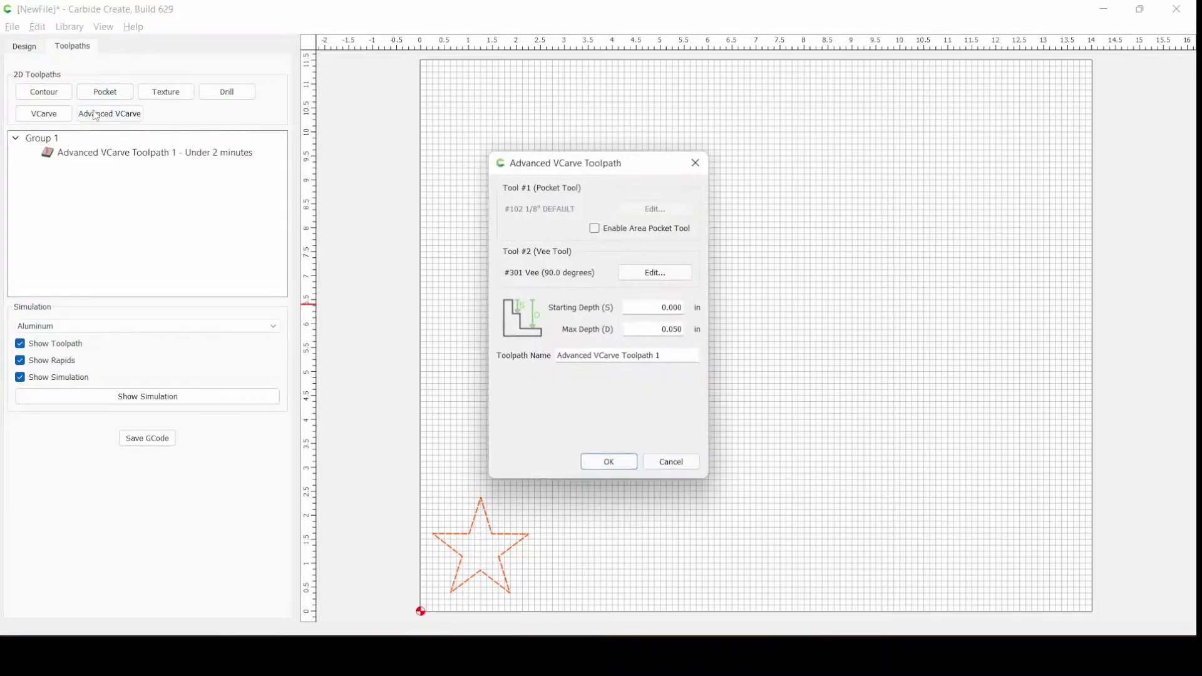
pyautogui.click(596, 231)
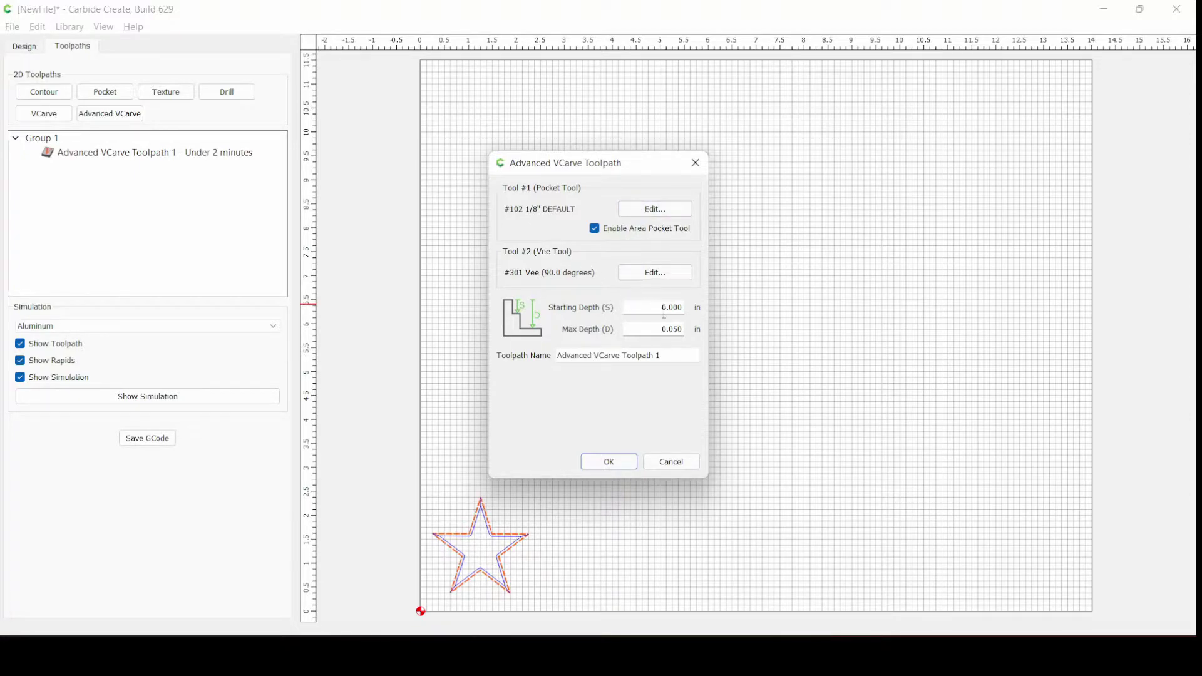
pyautogui.moveTo(671, 360); pyautogui.dragTo(543, 348)
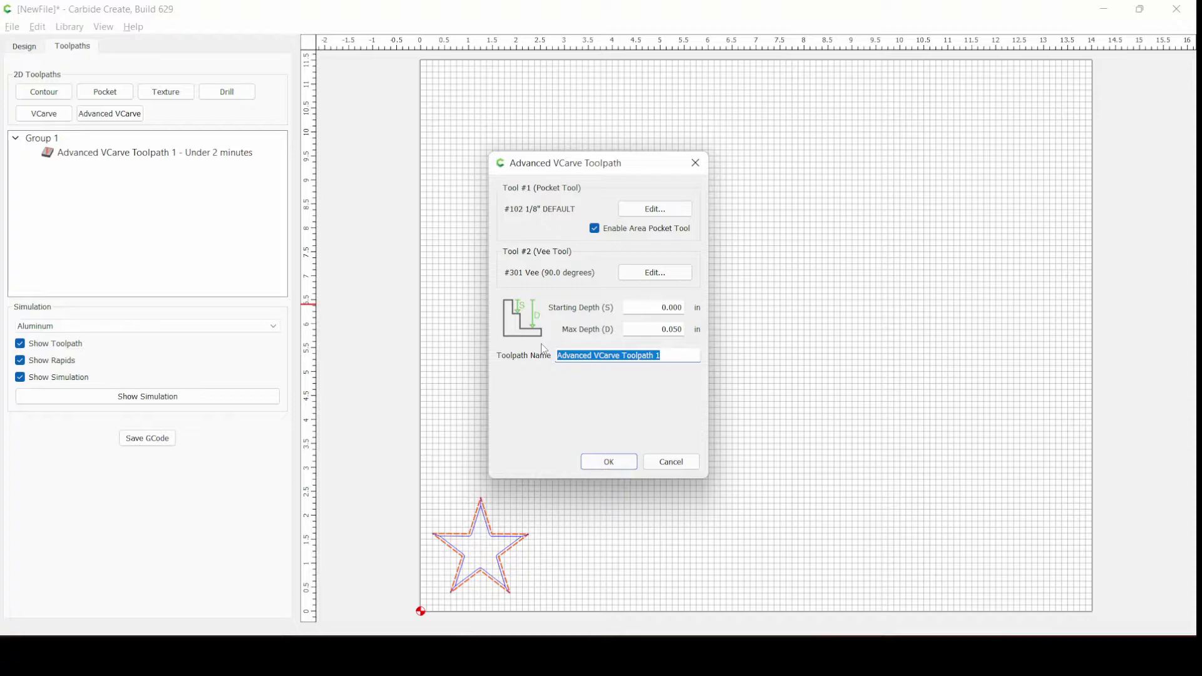
pyautogui.write('Star')
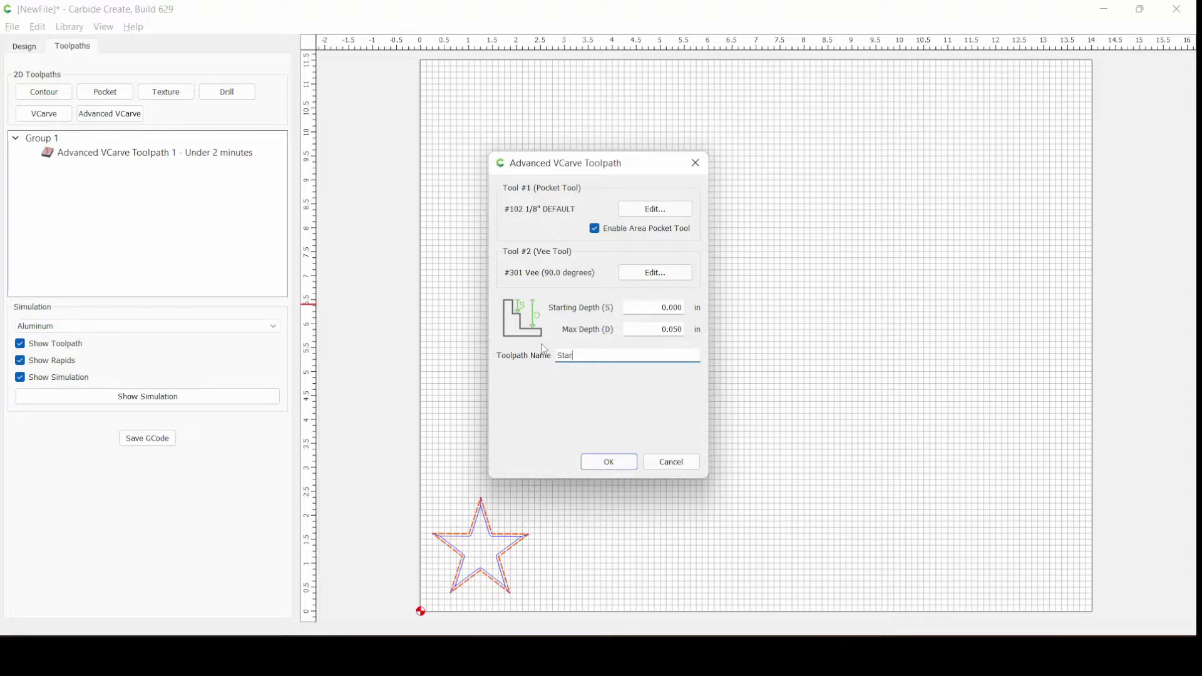
pyautogui.click(626, 467)
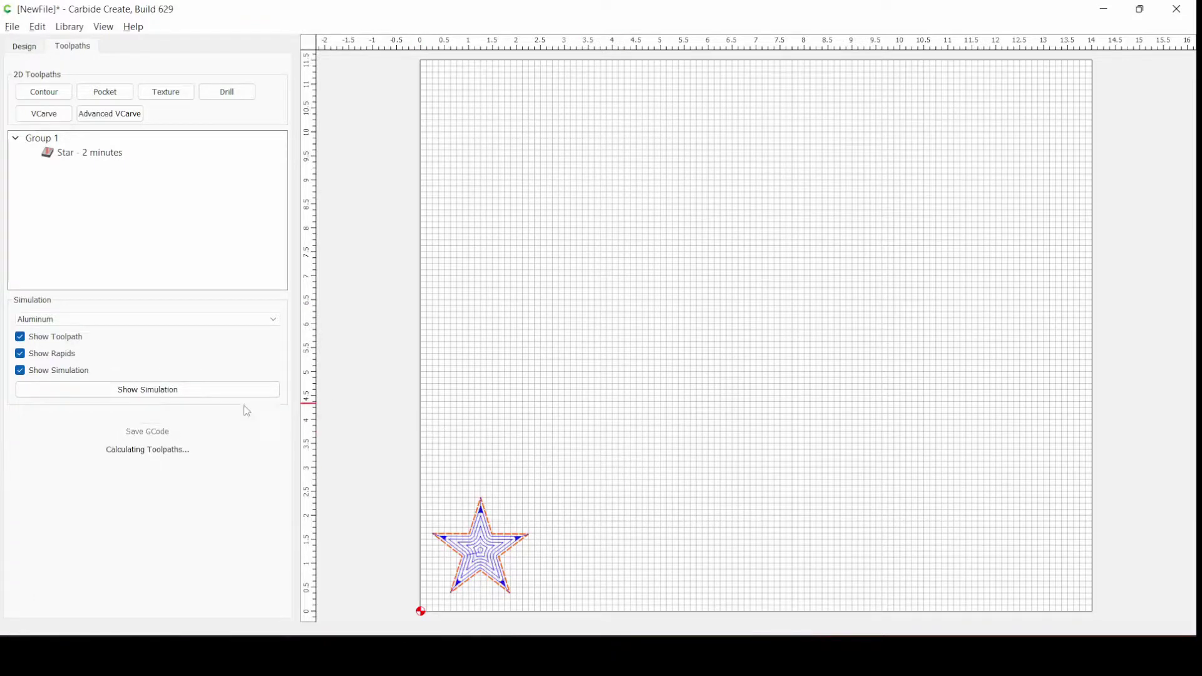
# Preview the star carving in a Pine simulation with the toolpath lines hidden and the board tilted, and close the preview
pyautogui.click(123, 327)
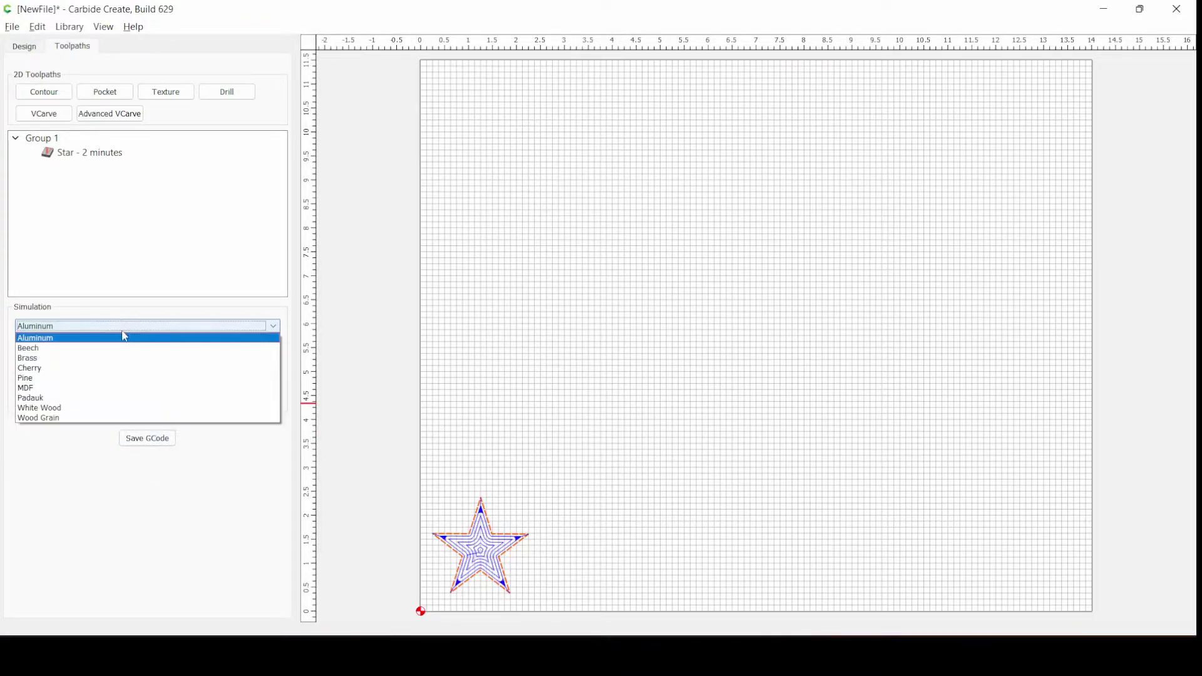
pyautogui.click(121, 379)
pyautogui.click(126, 399)
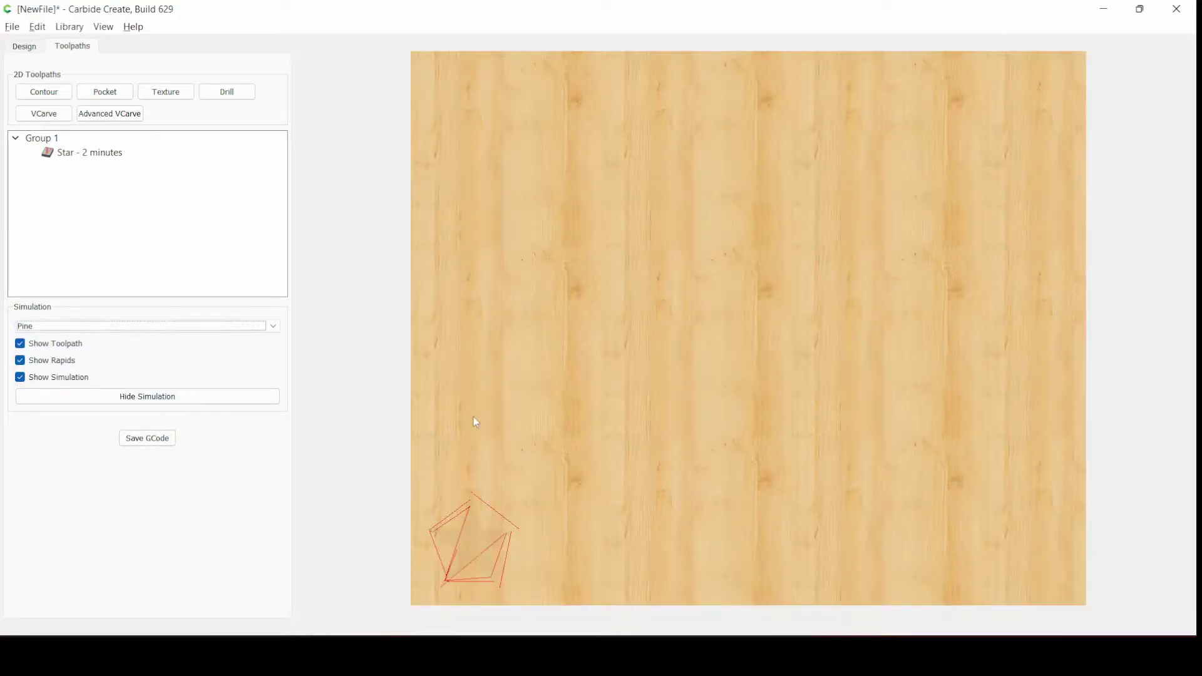
pyautogui.click(82, 349)
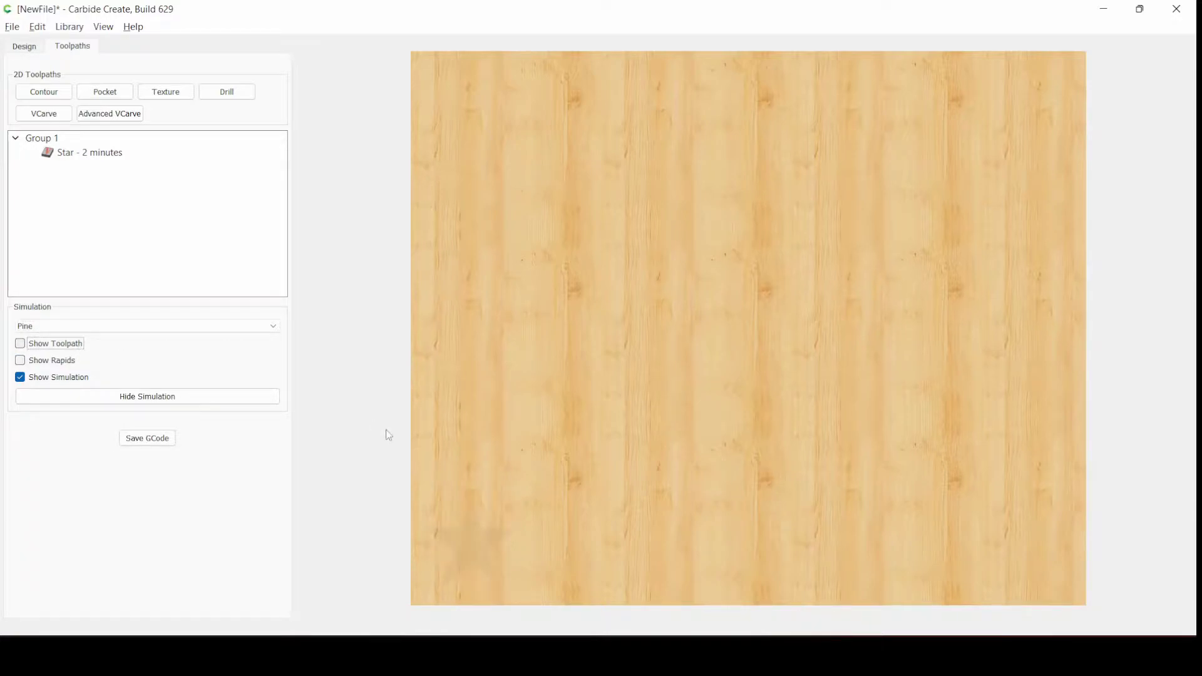
pyautogui.moveTo(480, 453); pyautogui.dragTo(481, 402)
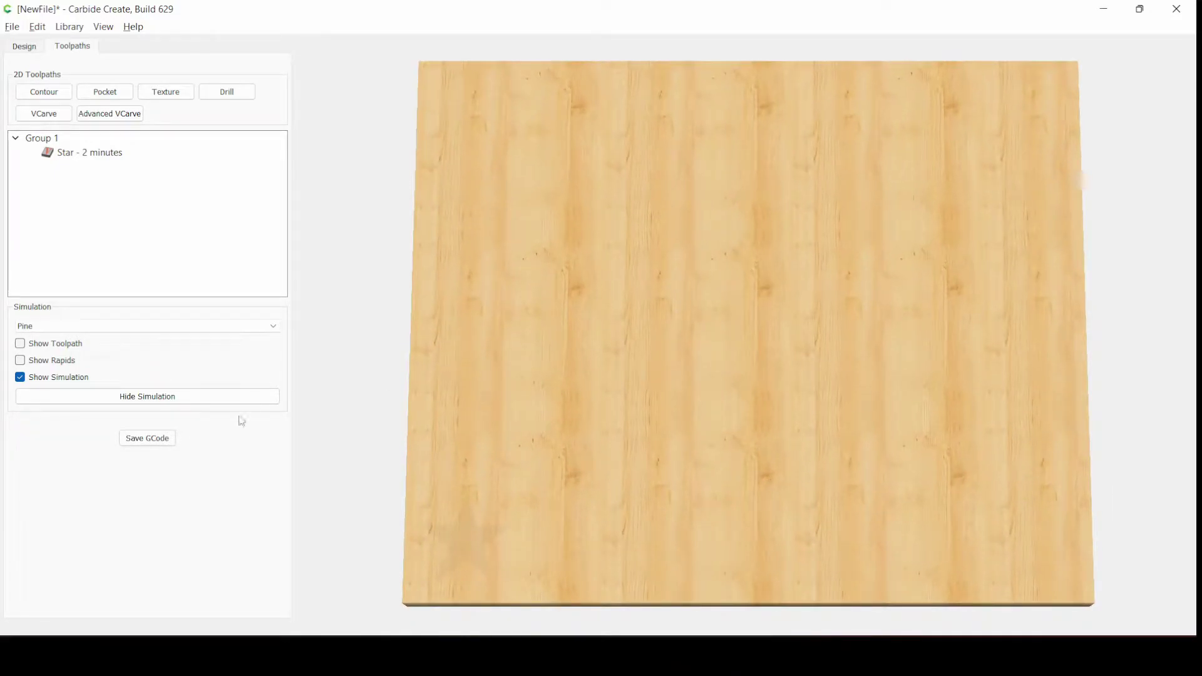
pyautogui.click(209, 402)
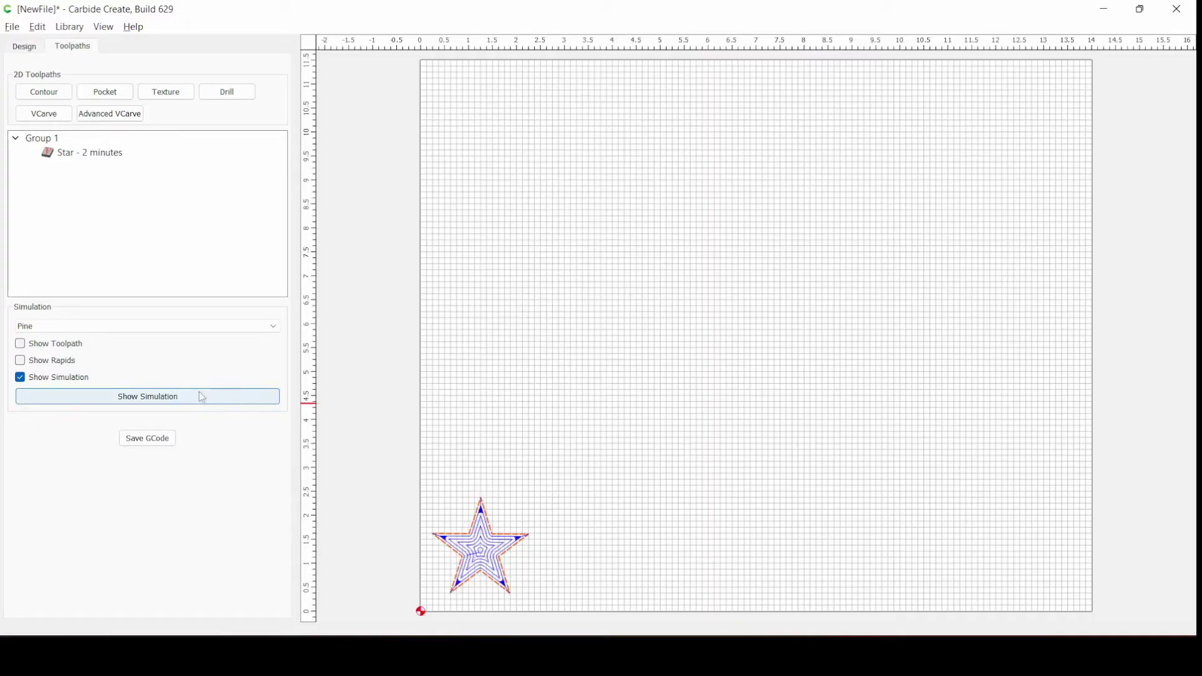
# Save the G-code as Star 18EM 90V AVC in the YouTube Tool Change folder
pyautogui.click(168, 438)
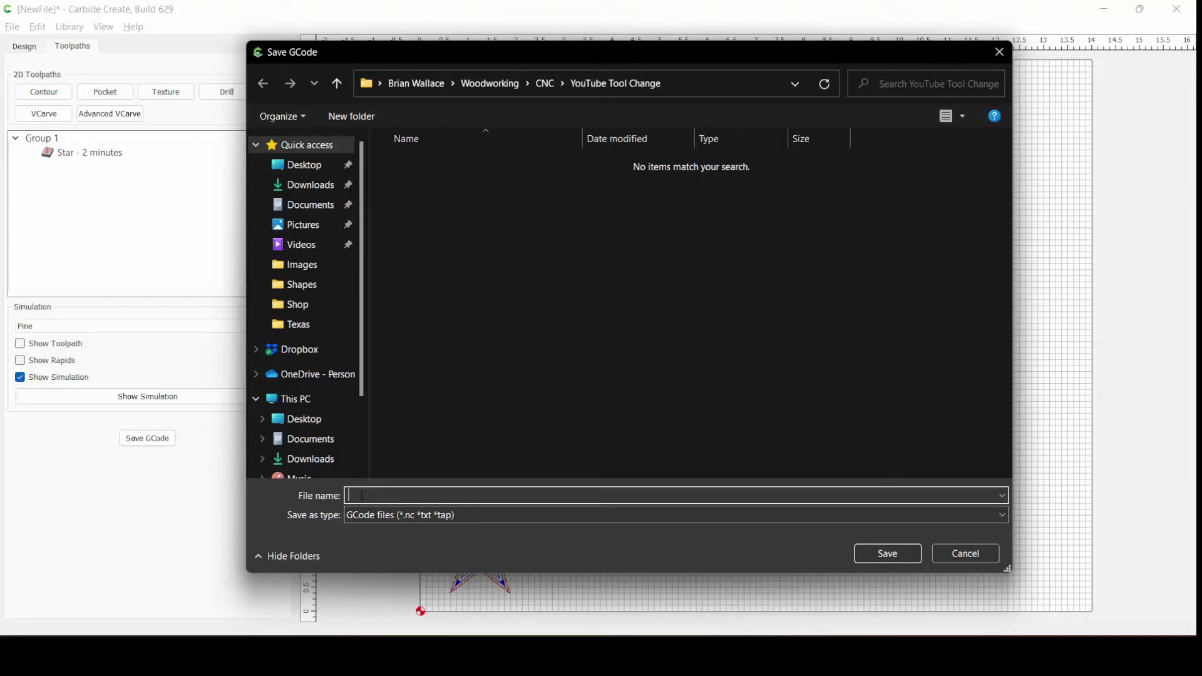
pyautogui.write('Star 18EM 90V AV')
pyautogui.press('Return')
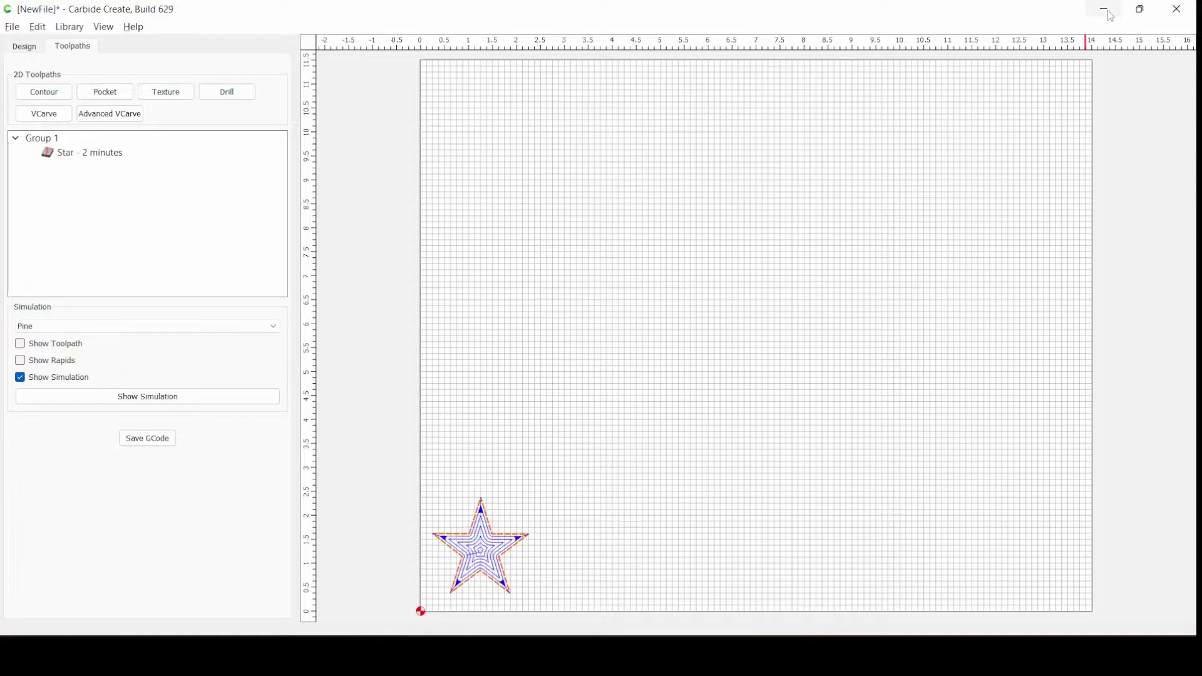
# Switch to Notepad and open Star 18EM 90V AVC.nc from the YouTube Tool Change folder in a maximized window
pyautogui.press('super+r')
pyautogui.press('Return')
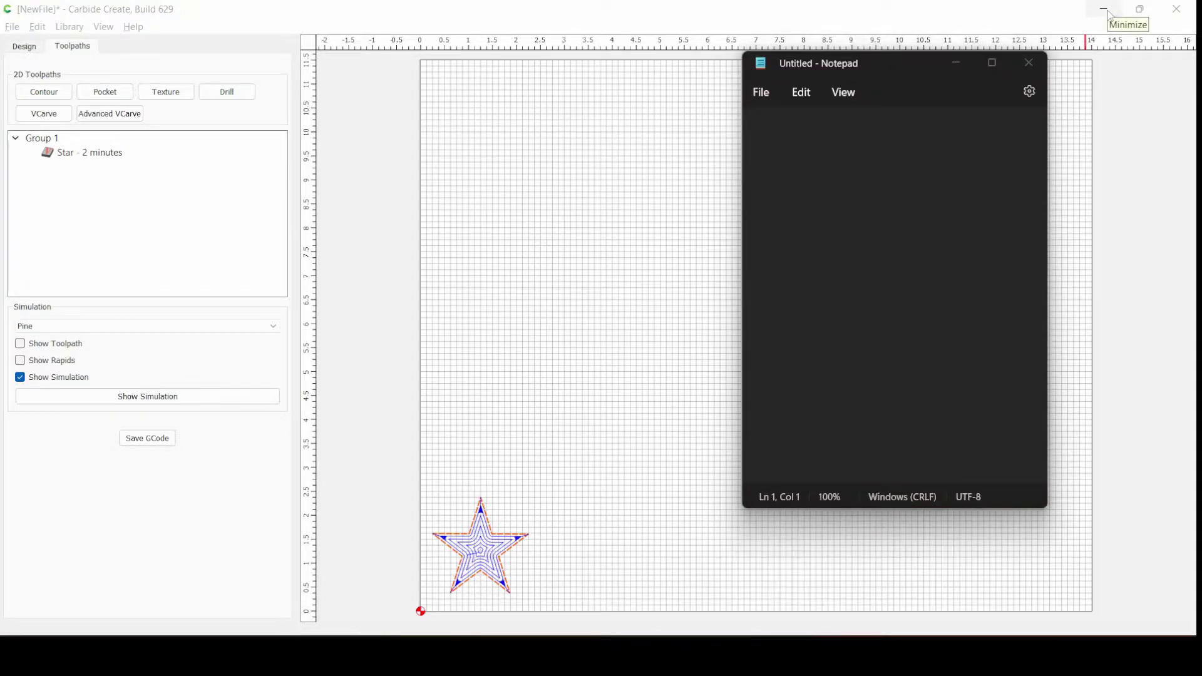
pyautogui.hotkey('ctrl', 'o')
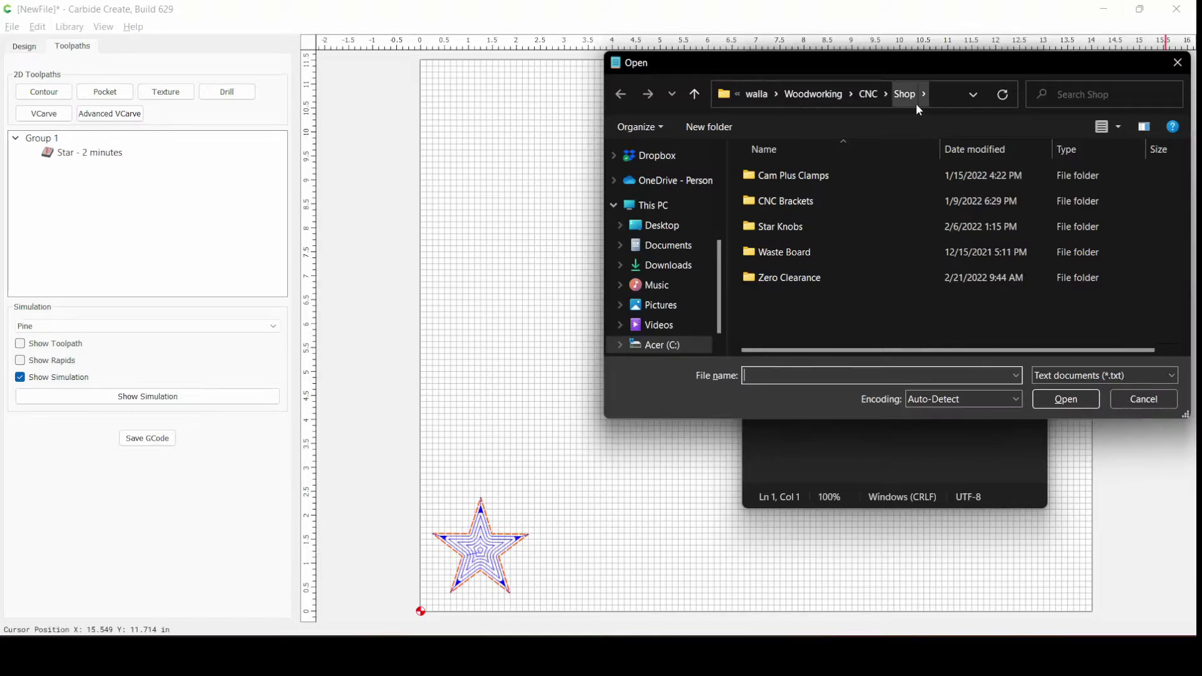
pyautogui.click(865, 98)
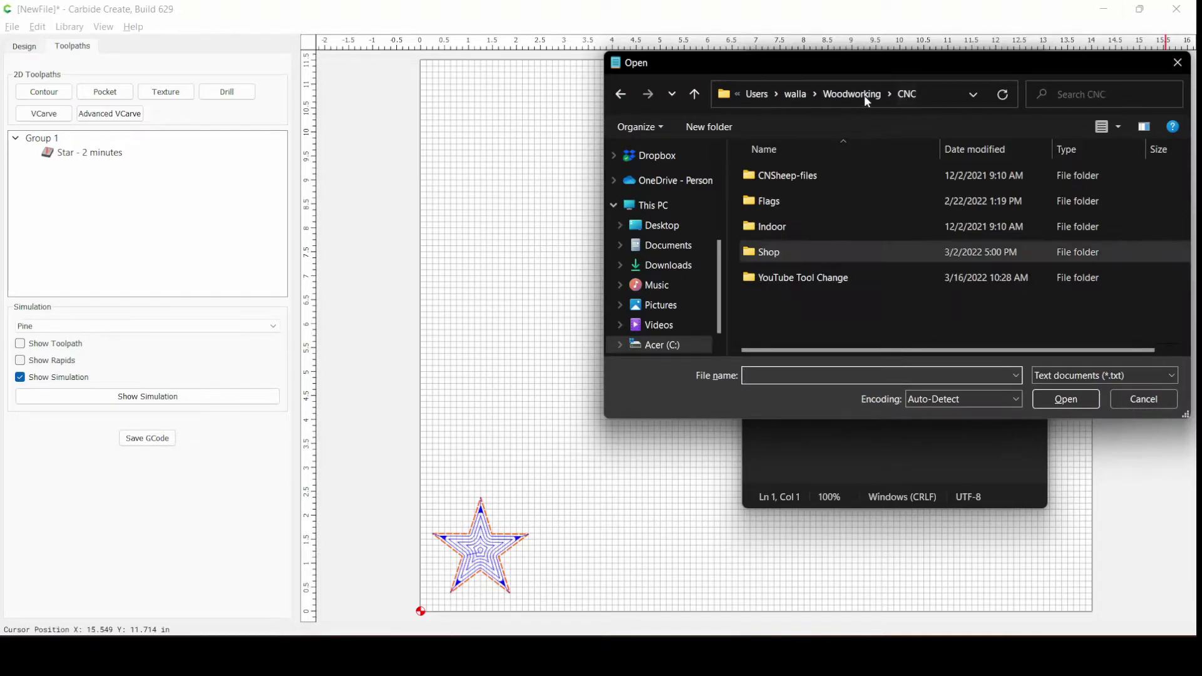
pyautogui.doubleClick(809, 280)
pyautogui.click(1051, 380)
pyautogui.click(1050, 404)
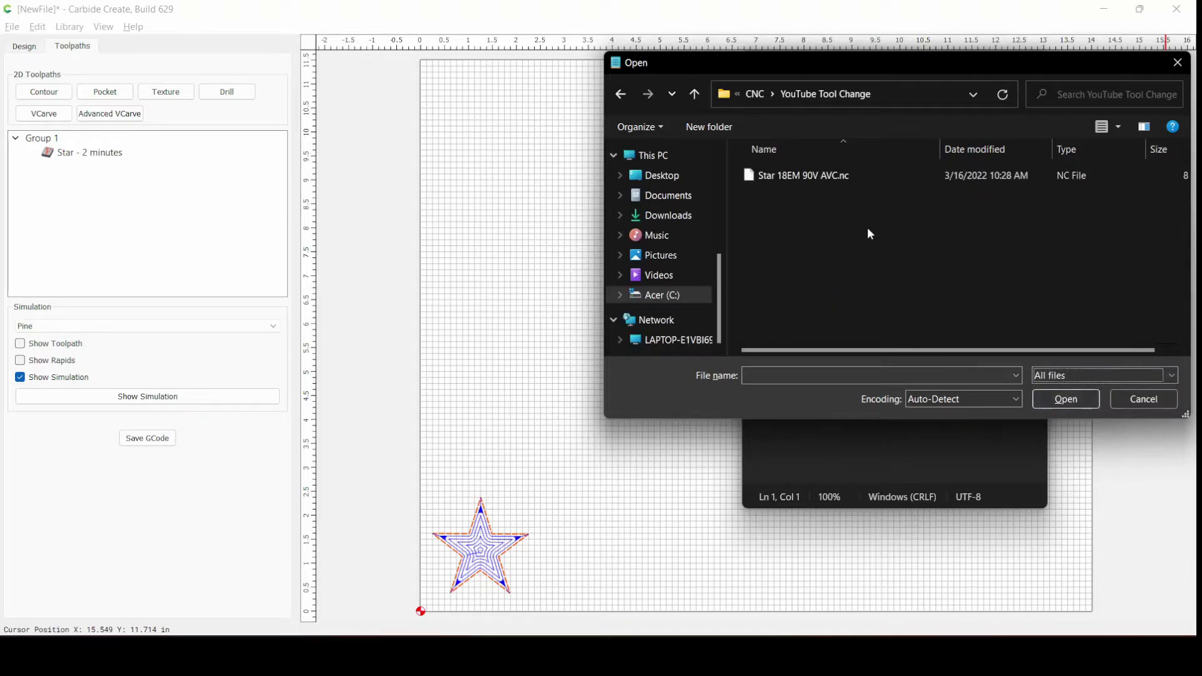
pyautogui.doubleClick(814, 176)
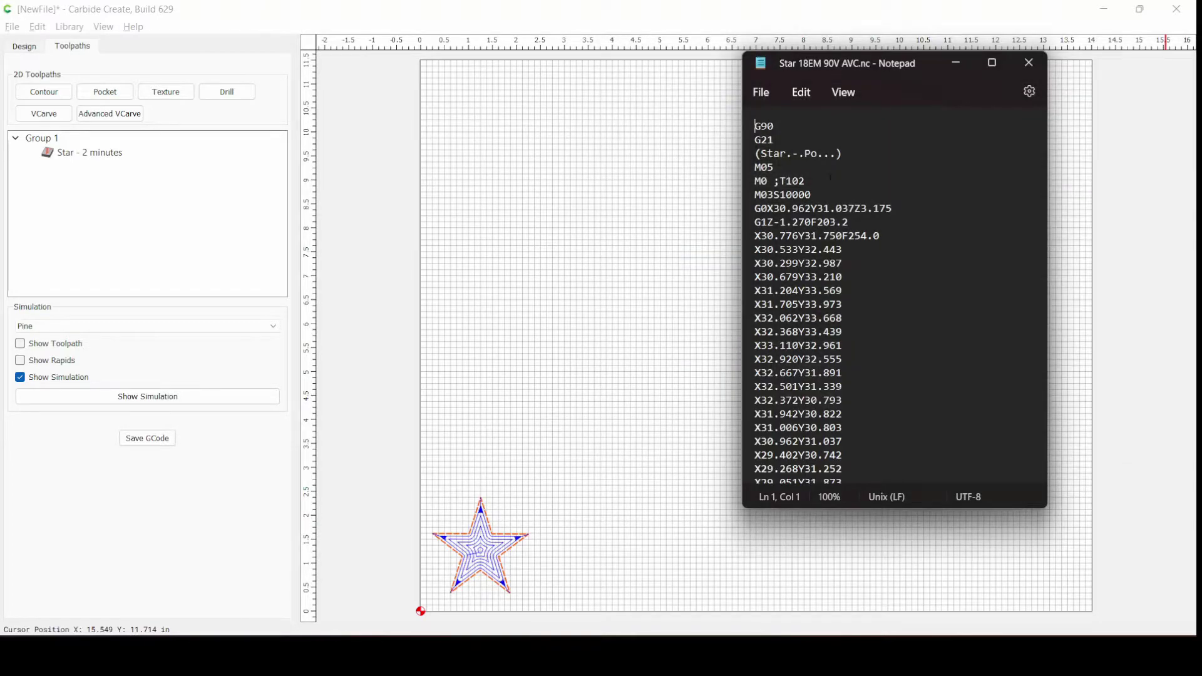
pyautogui.doubleClick(852, 64)
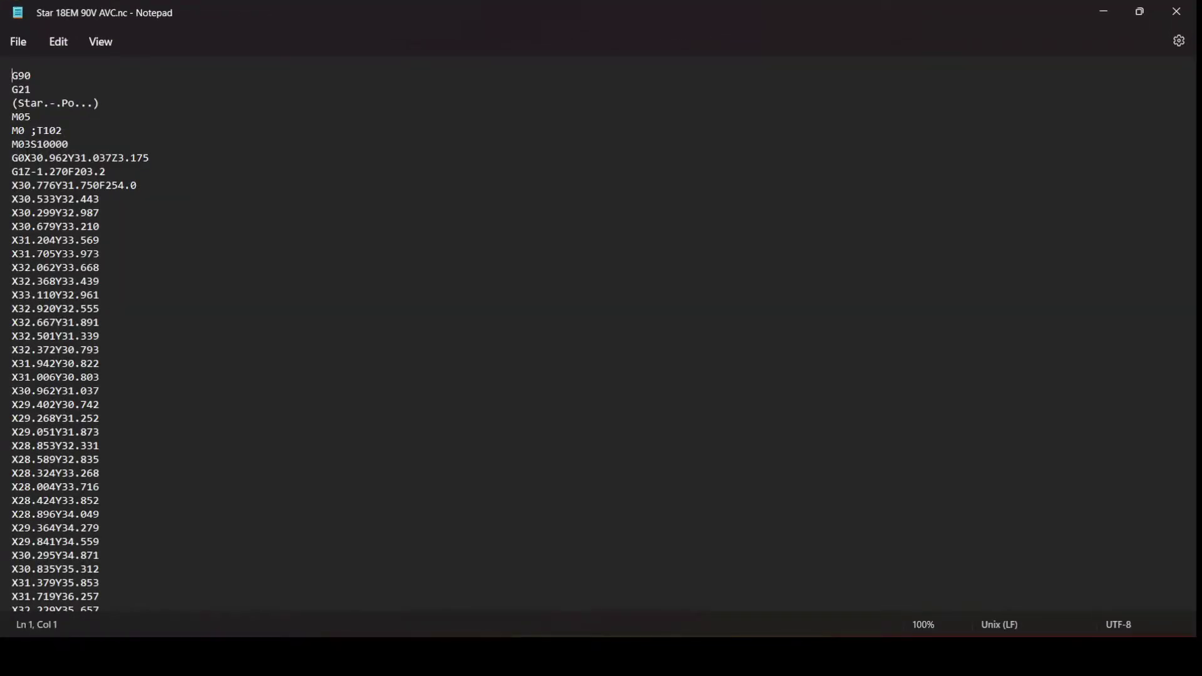
# Examine the T102 tool-change line in the G-code and search for the next occurrence of "M0 ;"
pyautogui.click(12, 131)
pyautogui.moveTo(13, 131); pyautogui.dragTo(63, 131)
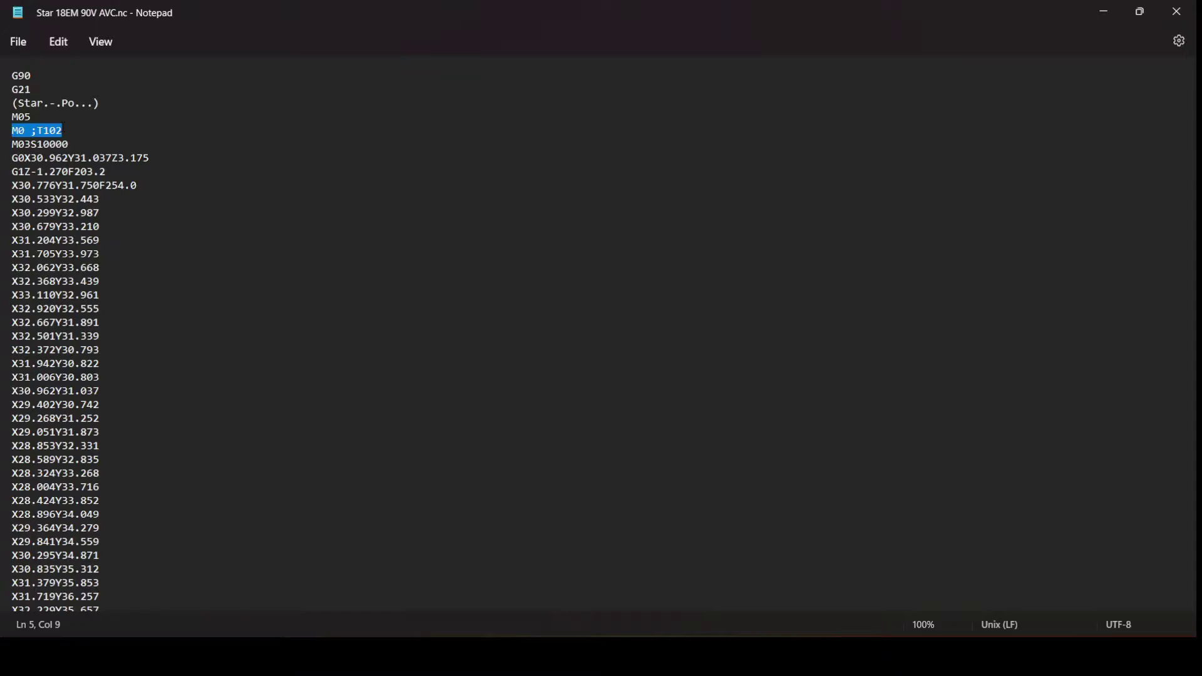
pyautogui.press('Up')
pyautogui.hotkey('shift', 'Right')
pyautogui.hotkey('shift', 'Right')
pyautogui.hotkey('shift', 'Right')
pyautogui.hotkey('shift', 'Right')
pyautogui.hotkey('ctrl', 'f')
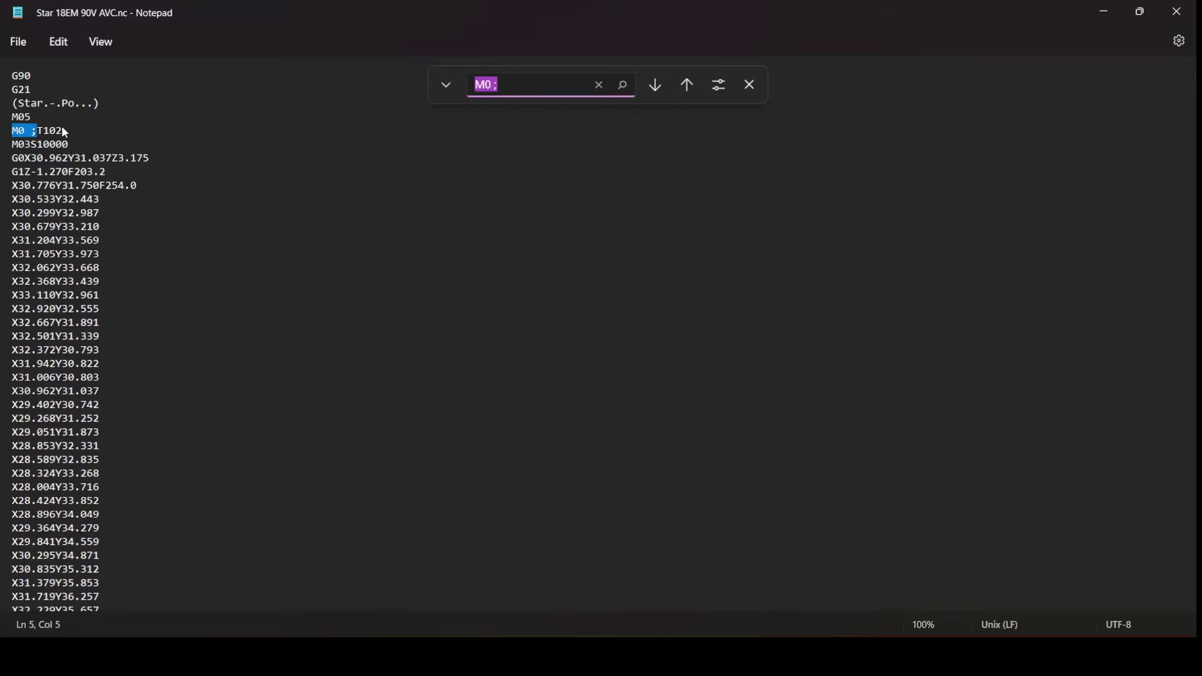
pyautogui.press('Return')
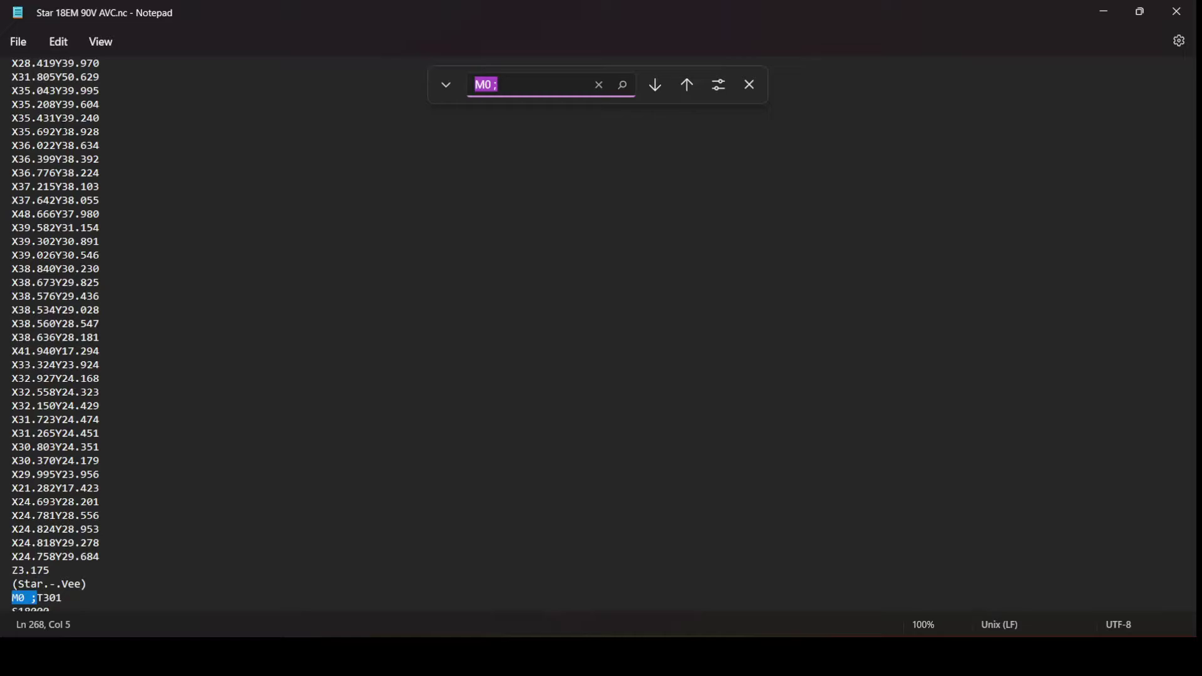
# Replace T301 after the "M0 ;" command under (Star.-.Vee) with "90 Degree V-Bit" and save the G-code file
pyautogui.press('Escape')
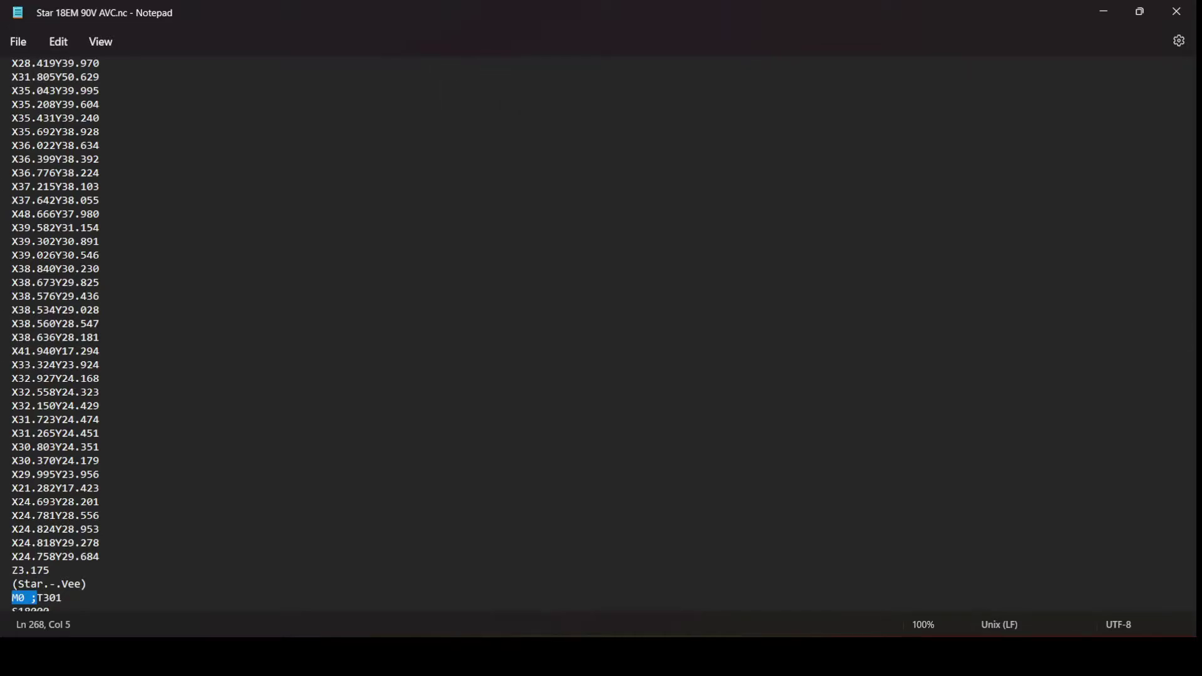
pyautogui.click(72, 598)
pyautogui.press('BackSpace')
pyautogui.press('BackSpace')
pyautogui.press('BackSpace')
pyautogui.press('BackSpace')
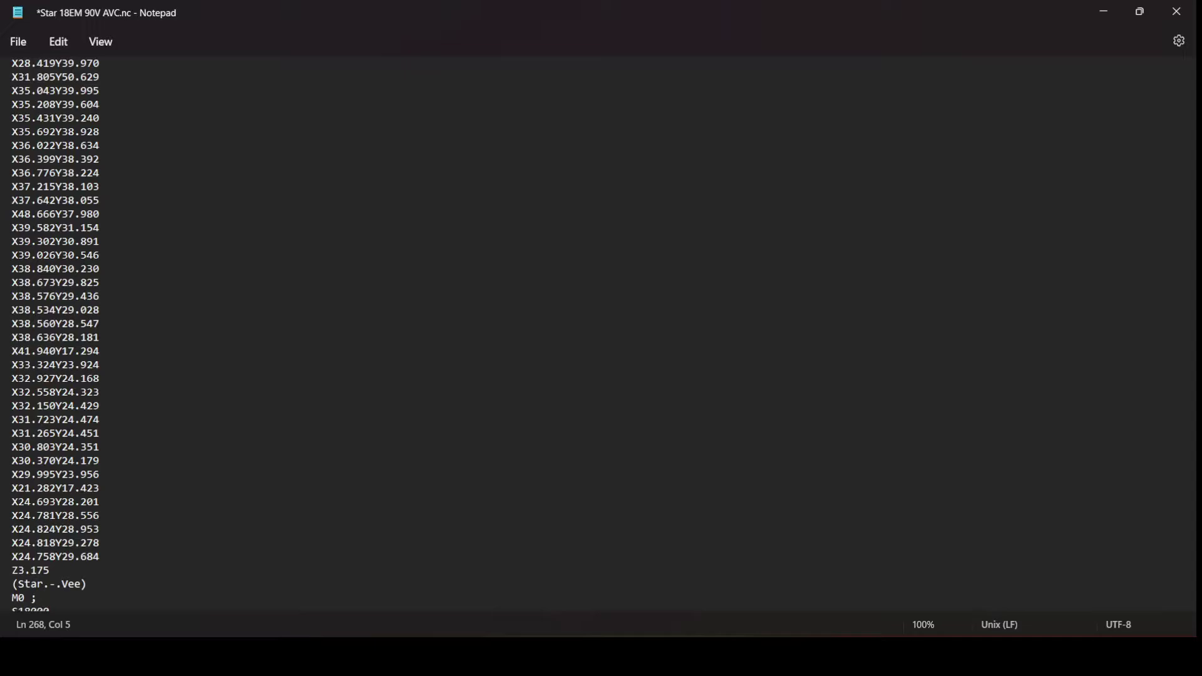
pyautogui.write('90 Degree V-Bit')
pyautogui.hotkey('ctrl', 's')
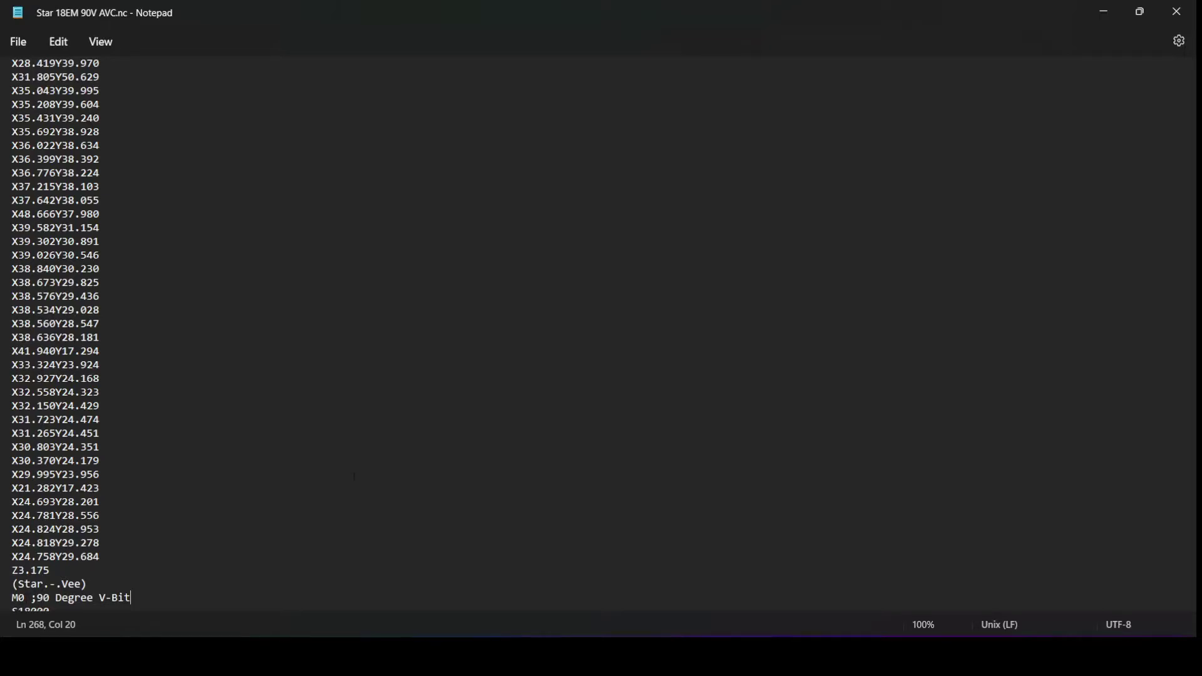
# Close the edited G-code file and switch to gSender
pyautogui.click(1174, 24)
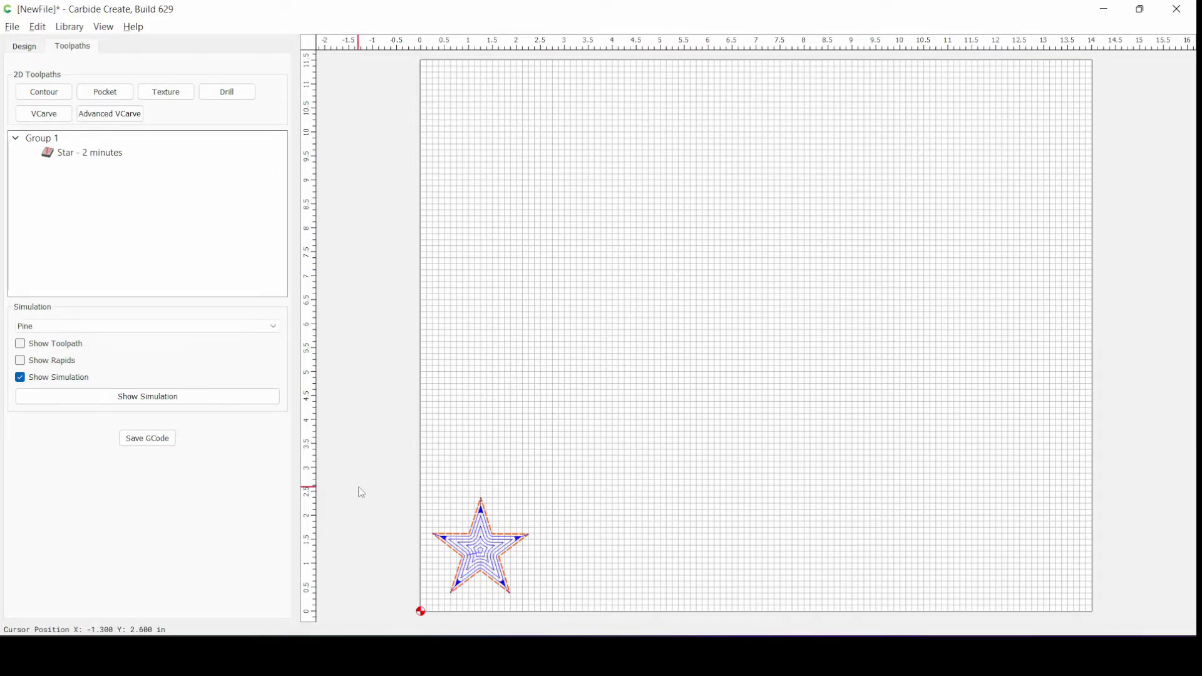
pyautogui.click(231, 658)
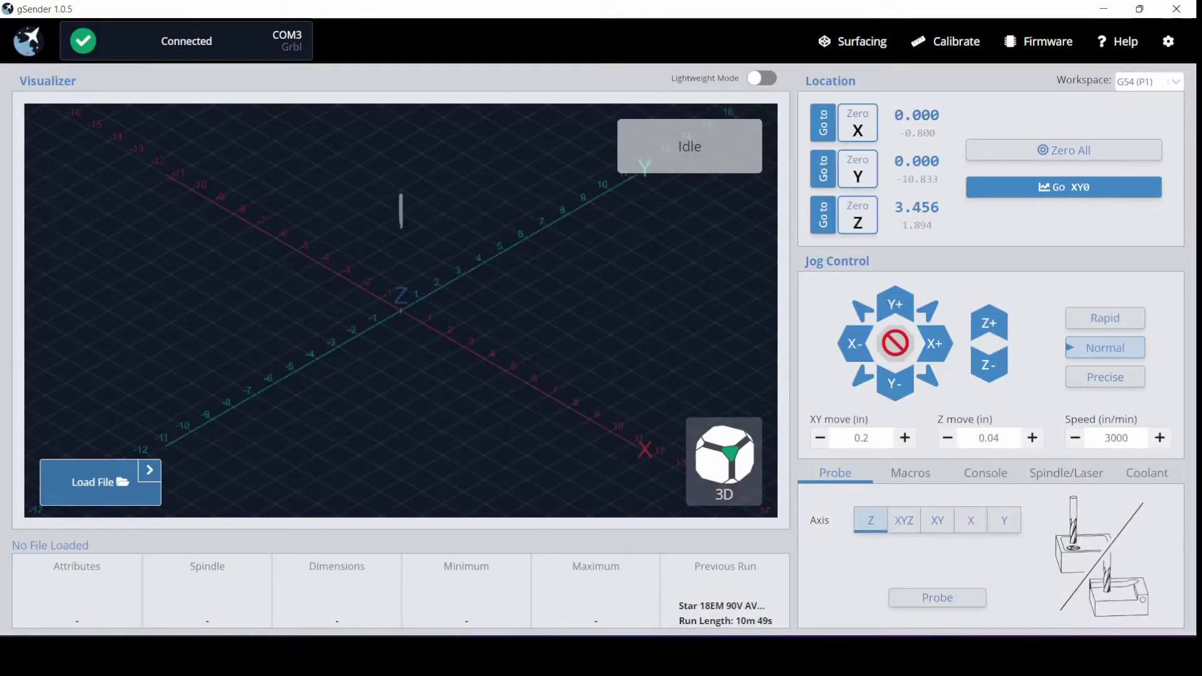
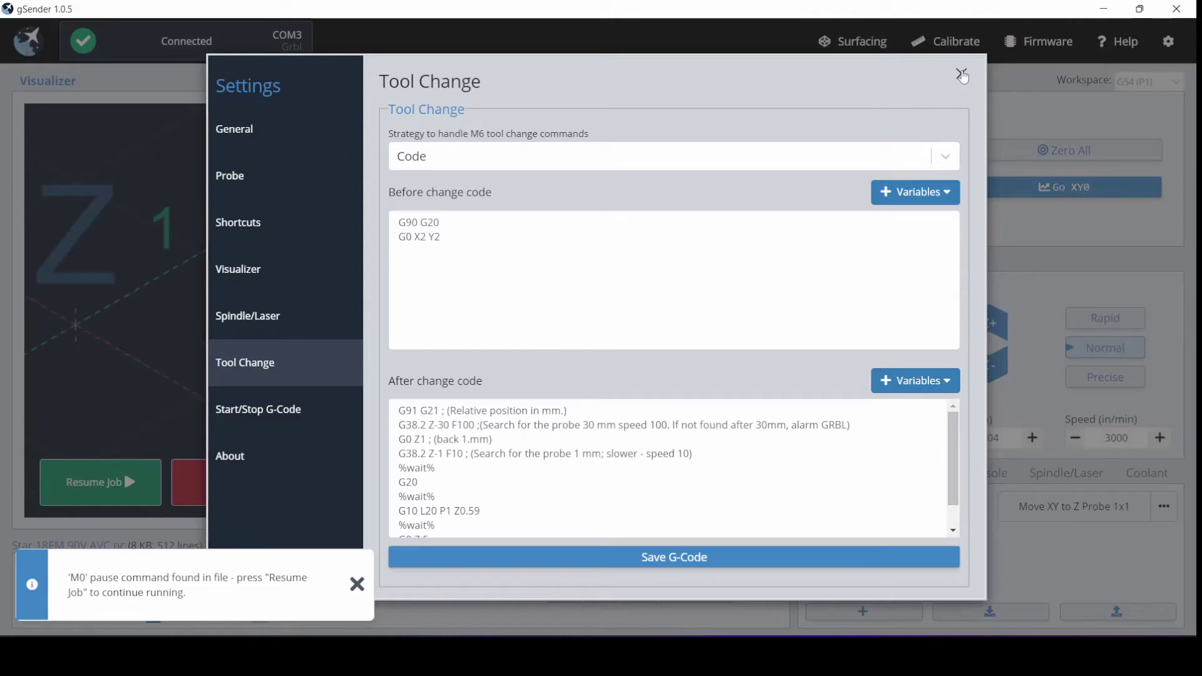
# Leave the Tool Change settings, raise the Z axis by 0.04 in and run the Move XY to Z Probe 1x1 macro
pyautogui.click(962, 74)
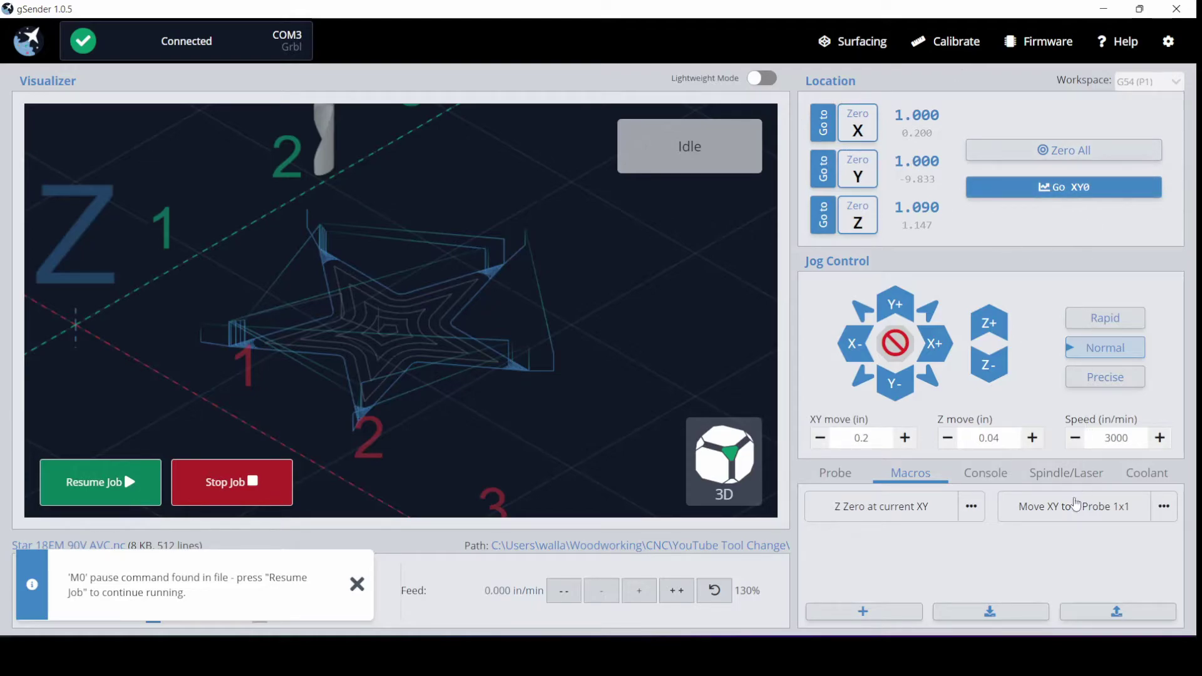
pyautogui.click(990, 324)
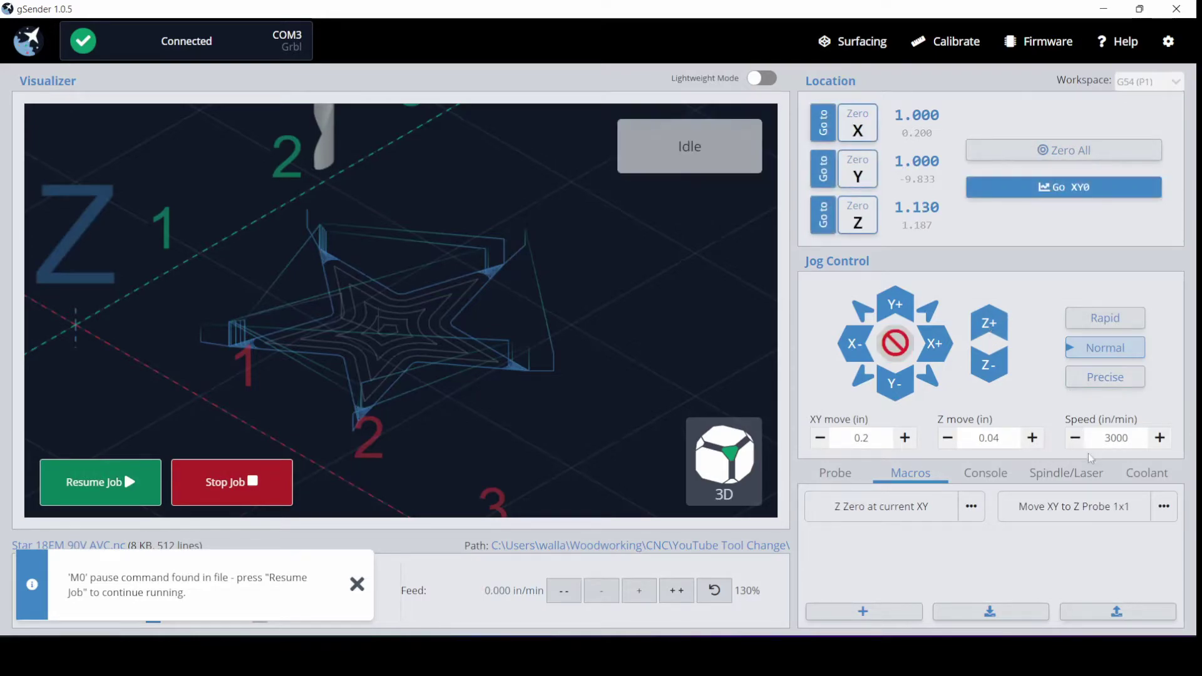
pyautogui.click(1072, 509)
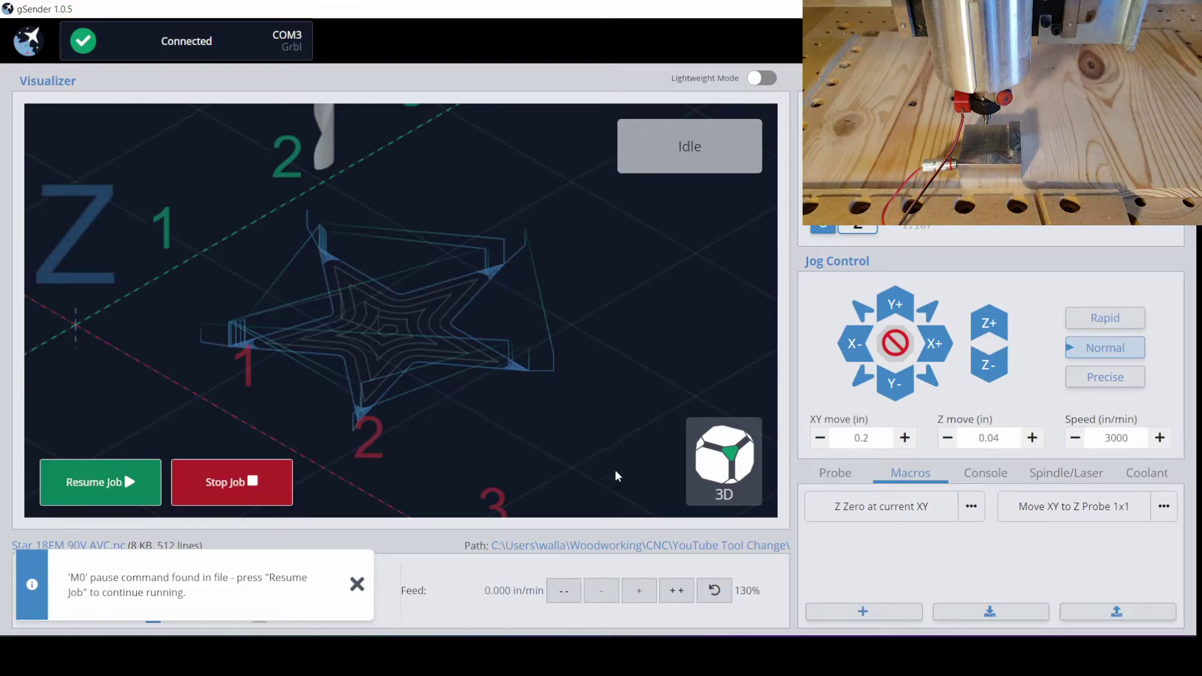
# Lower the Z axis toward the touch plate and run the Z Zero at current XY macro
pyautogui.click(990, 368)
pyautogui.click(990, 368)
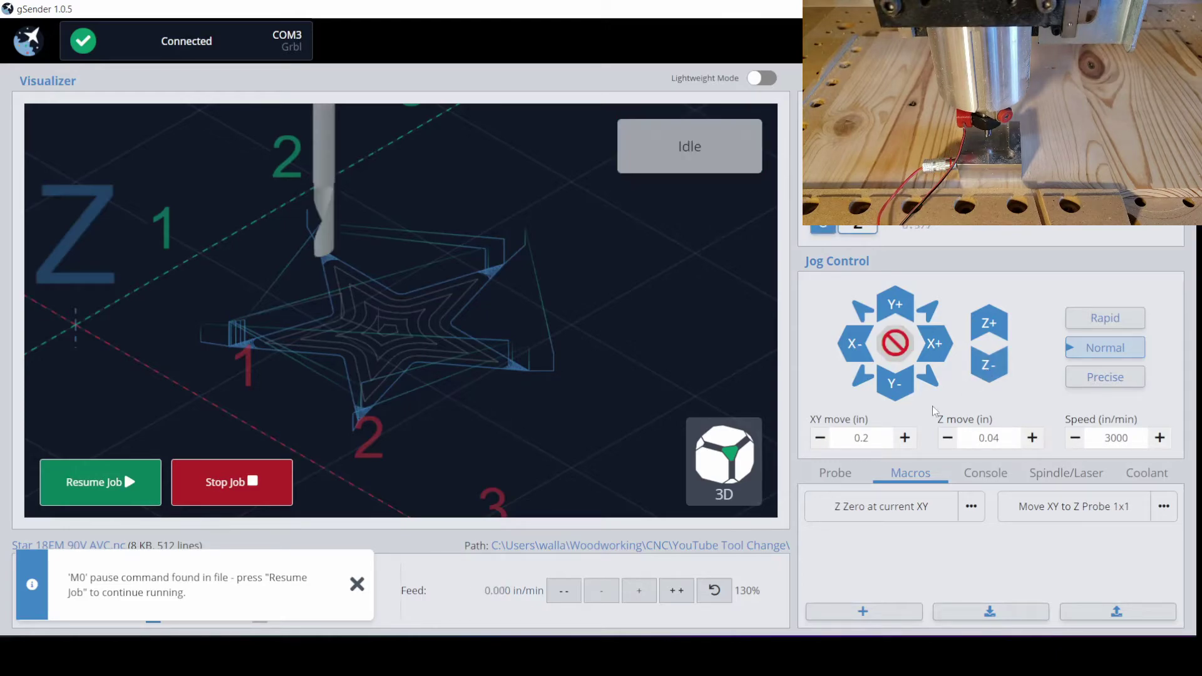
pyautogui.click(891, 514)
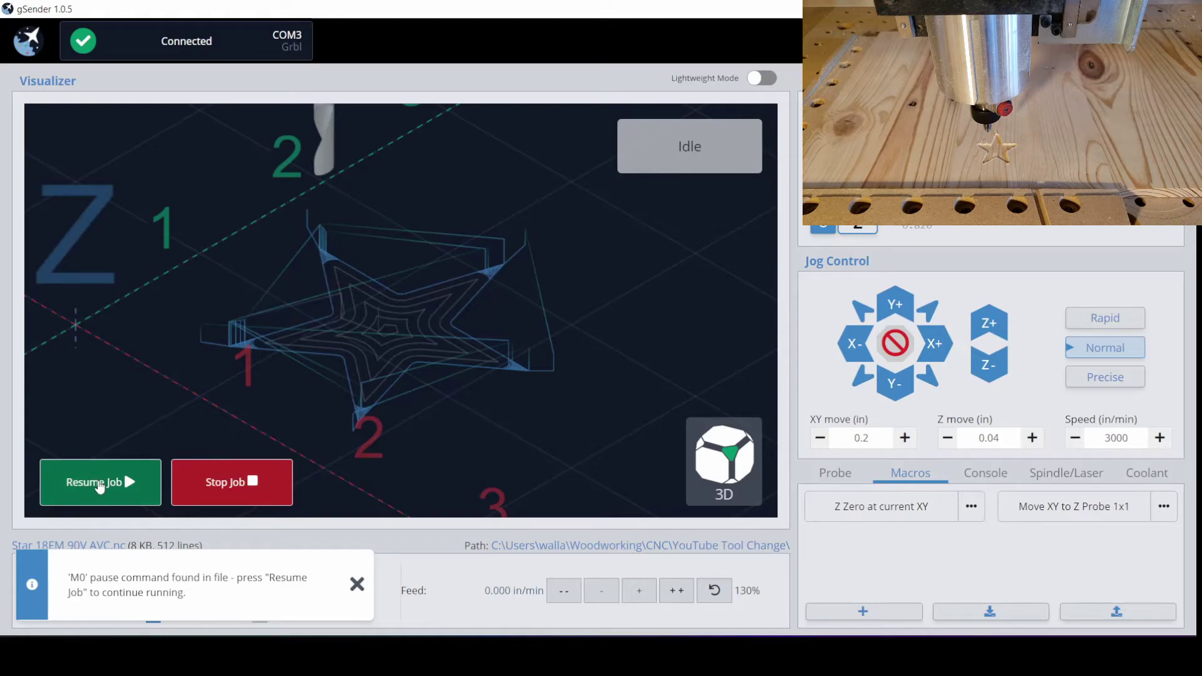
# Resume the paused star job to its end and jog the machine in Y+ away from the carving
pyautogui.click(99, 486)
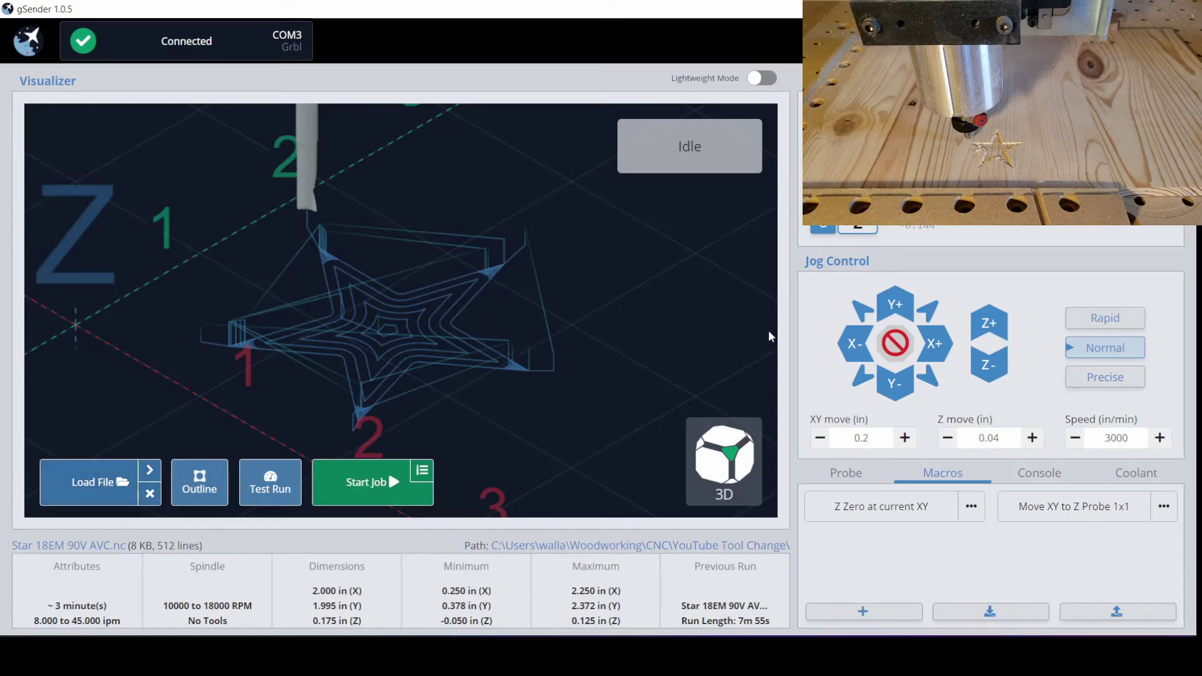
pyautogui.click(895, 302)
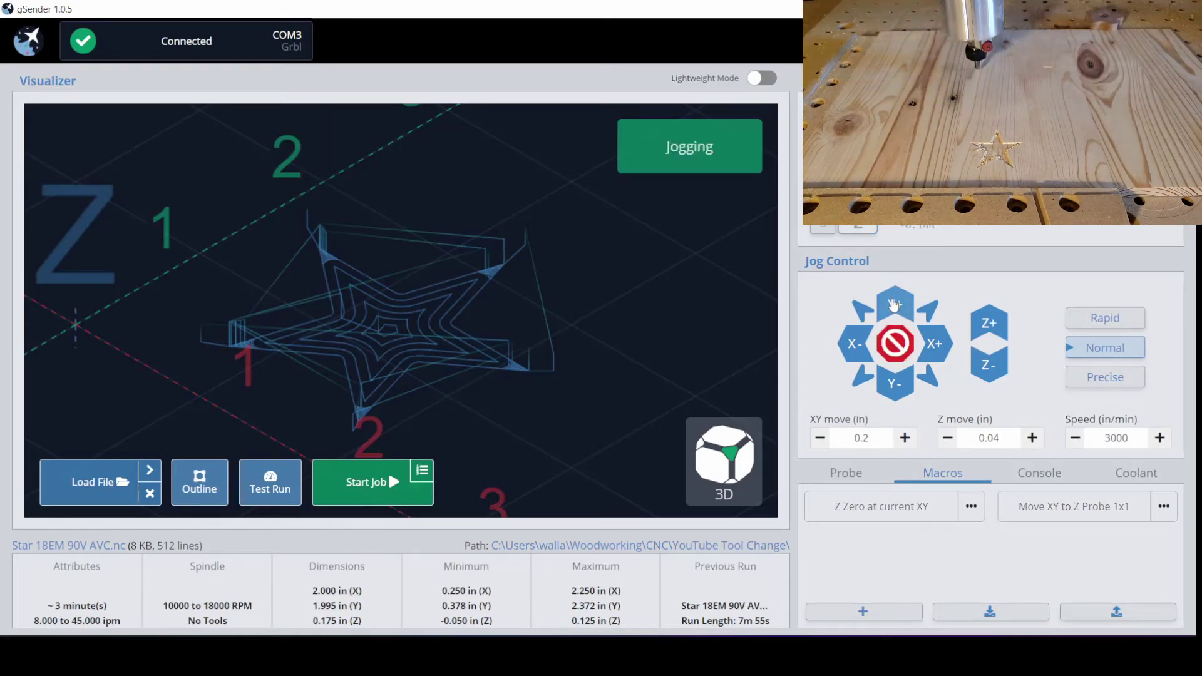